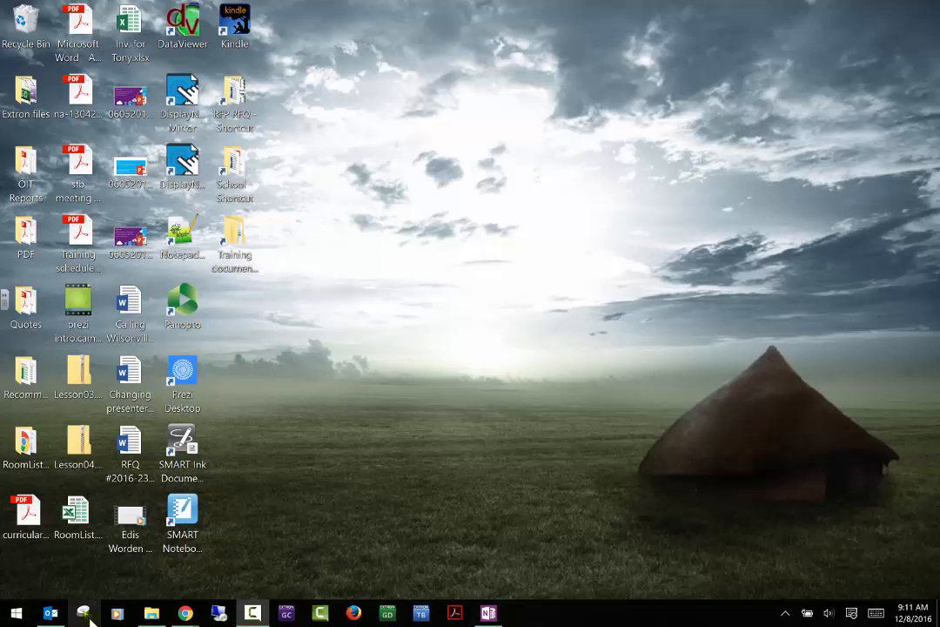
- Launch OneDrive for Business from the Start menu's All apps list to open its synced folder
{"action": "left_click", "coordinate": [9, 616]}
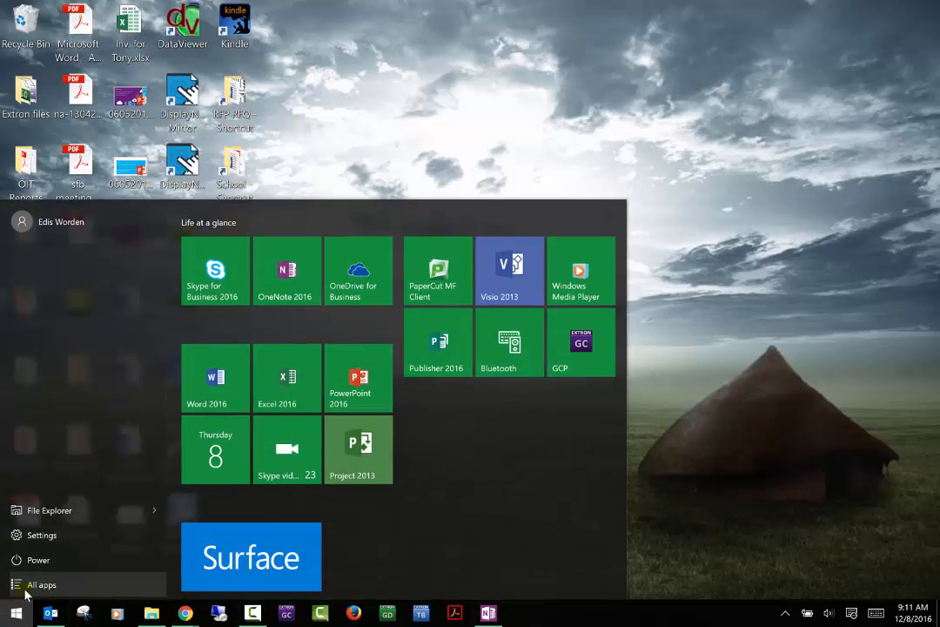
{"action": "left_click", "coordinate": [26, 585]}
{"action": "scroll", "coordinate": [70, 480], "scroll_direction": "down", "scroll_amount": 3}
{"action": "scroll", "coordinate": [70, 480], "scroll_direction": "down", "scroll_amount": 10}
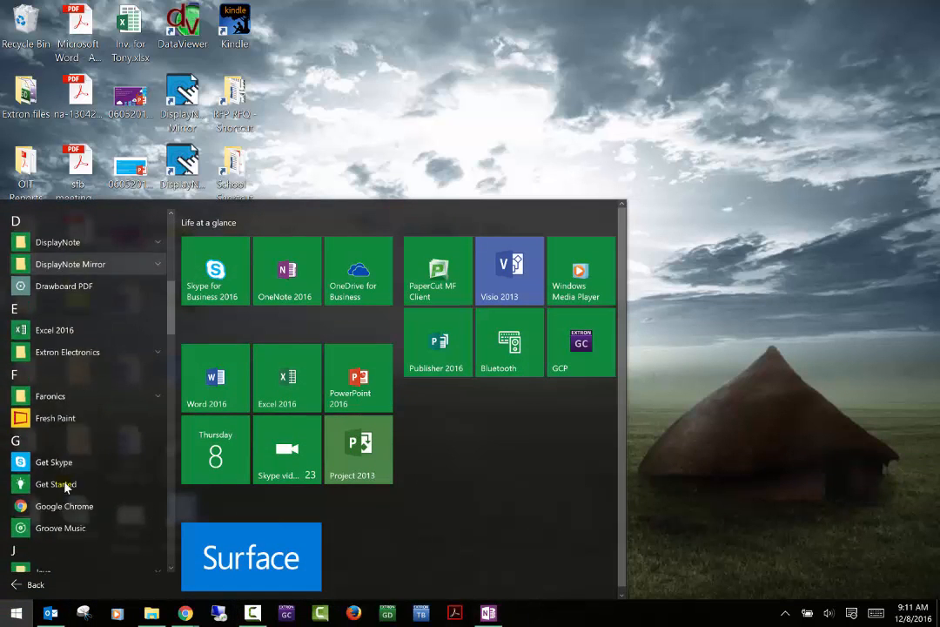
{"action": "scroll", "coordinate": [66, 489], "scroll_direction": "down", "scroll_amount": 5}
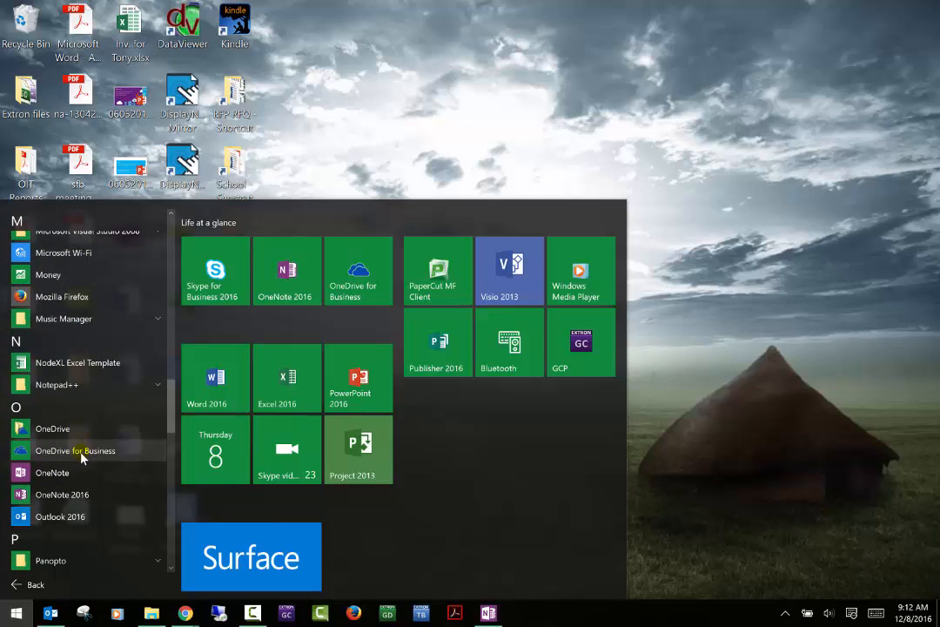
{"action": "left_click", "coordinate": [83, 451]}
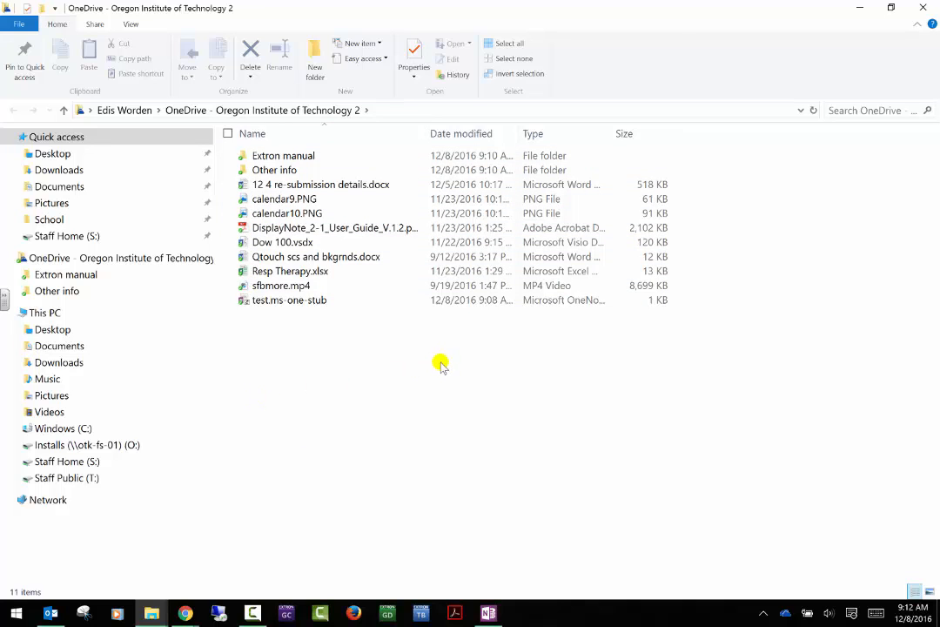
- Drag AVI questions.docx from Documents into the OneDrive folder and confirm it's there
{"action": "left_click", "coordinate": [87, 189]}
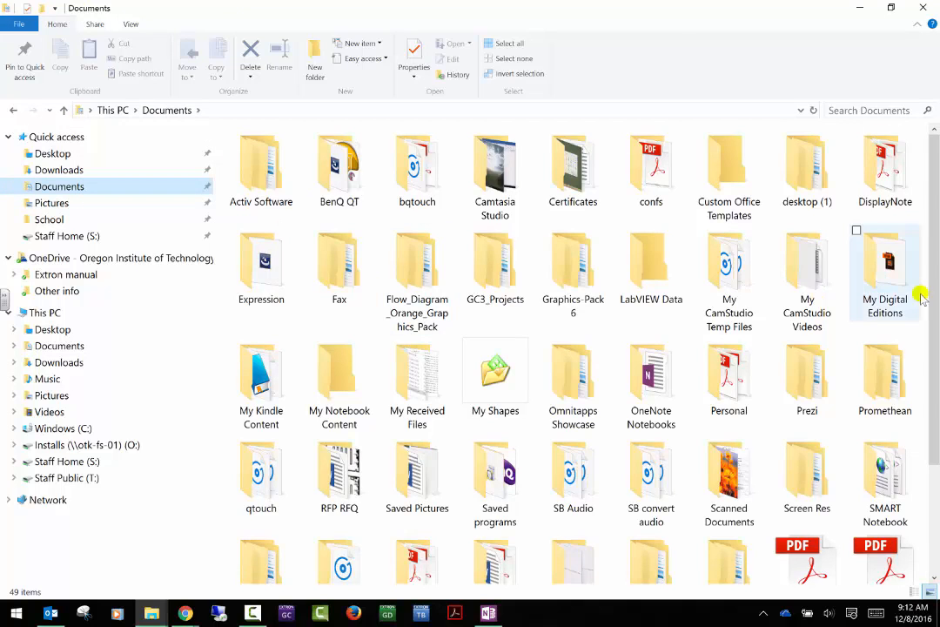
{"action": "scroll", "coordinate": [917, 296], "scroll_direction": "down", "scroll_amount": 2}
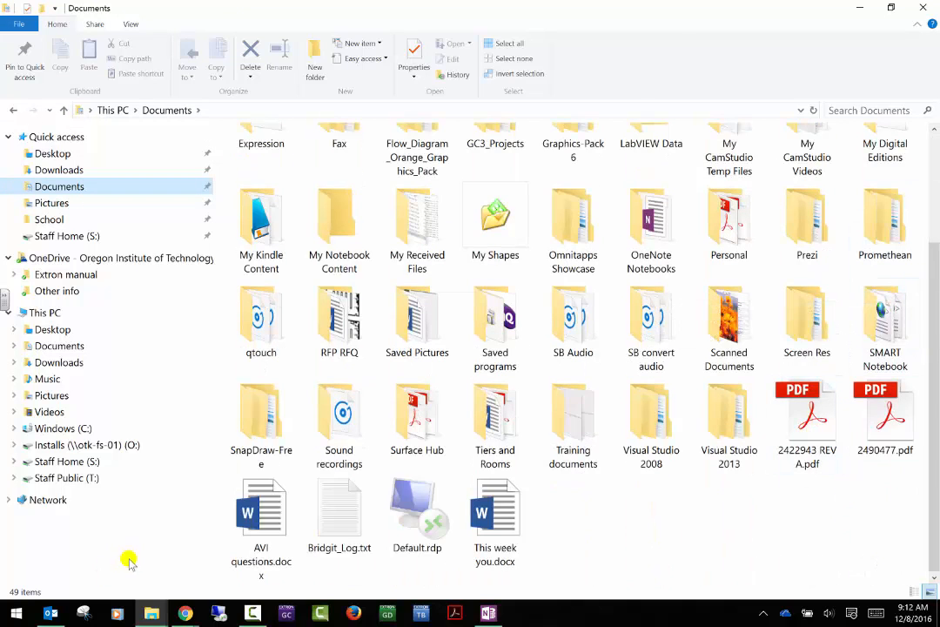
{"action": "left_click_drag", "start_coordinate": [257, 522], "coordinate": [155, 261]}
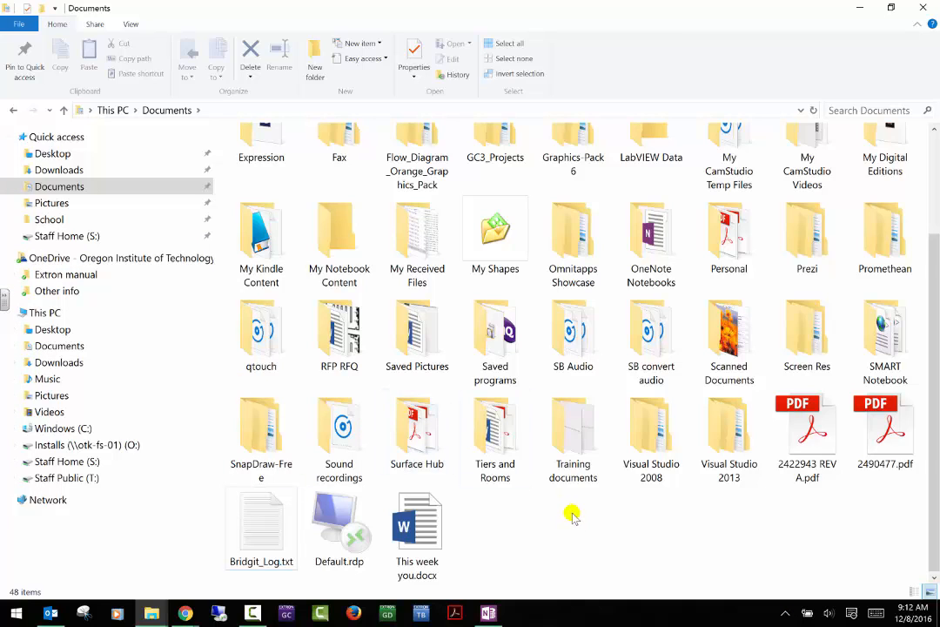
{"action": "left_click", "coordinate": [73, 258]}
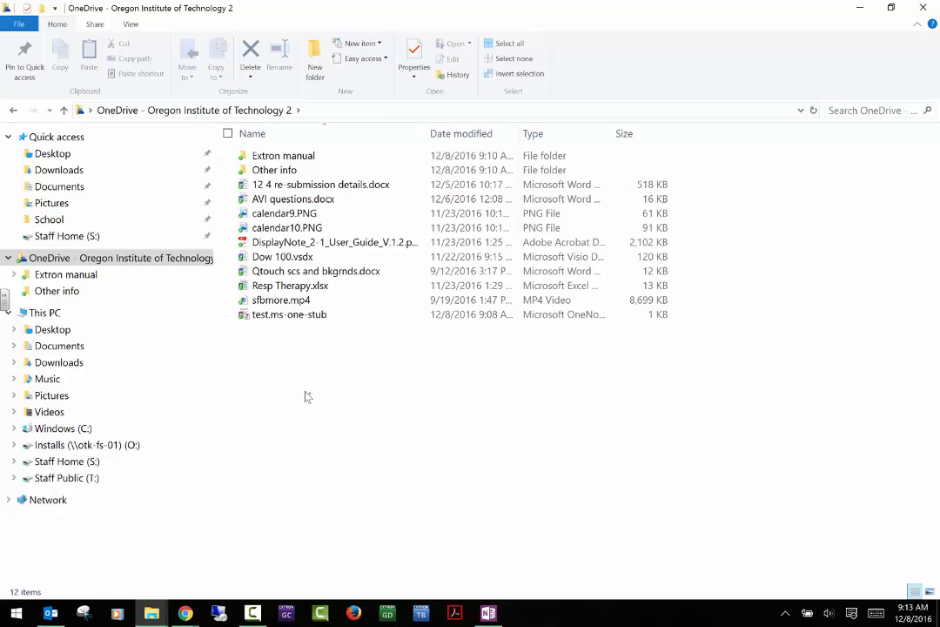
- Move the RFP RFQ folder from Documents into OneDrive and check its sync status in the tray
{"action": "left_click", "coordinate": [55, 186]}
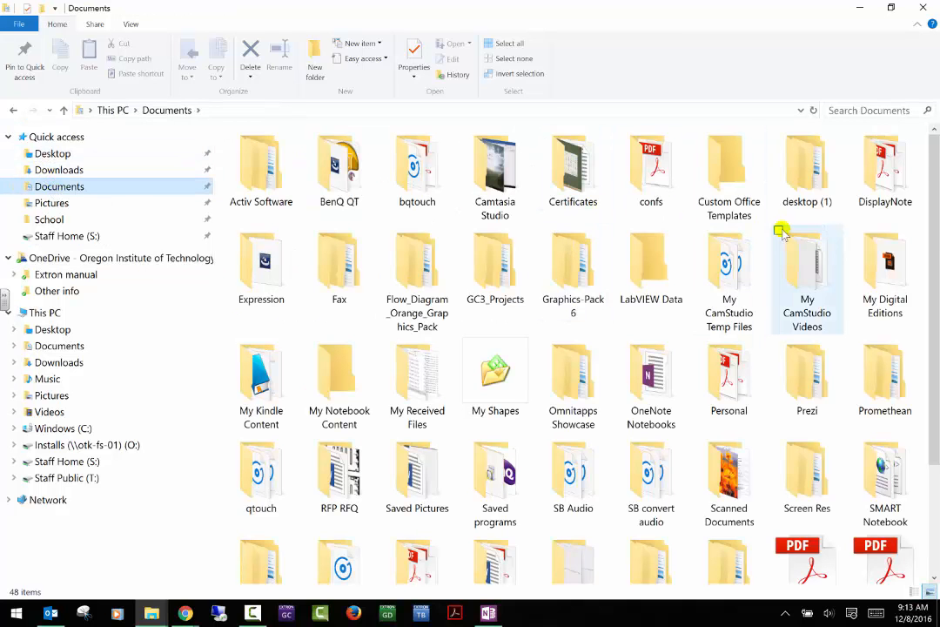
{"action": "scroll", "coordinate": [775, 229], "scroll_direction": "down", "scroll_amount": 3}
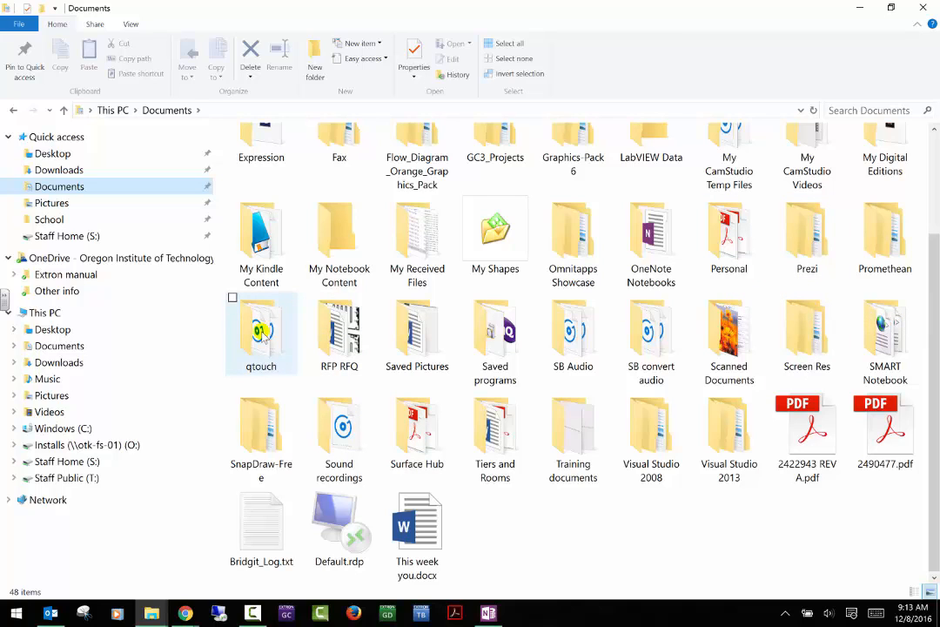
{"action": "left_click_drag", "start_coordinate": [326, 340], "coordinate": [125, 262]}
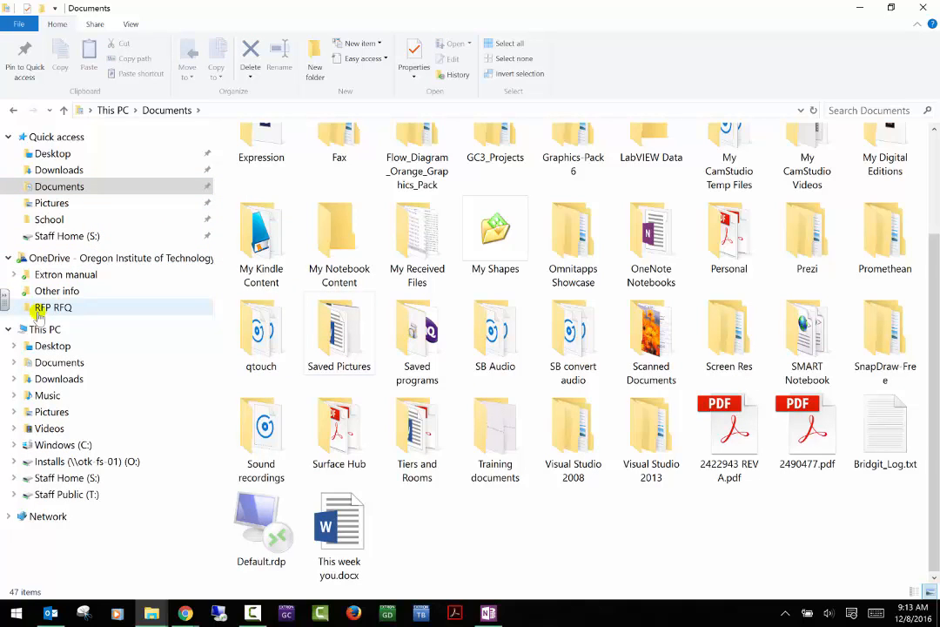
{"action": "left_click", "coordinate": [113, 257]}
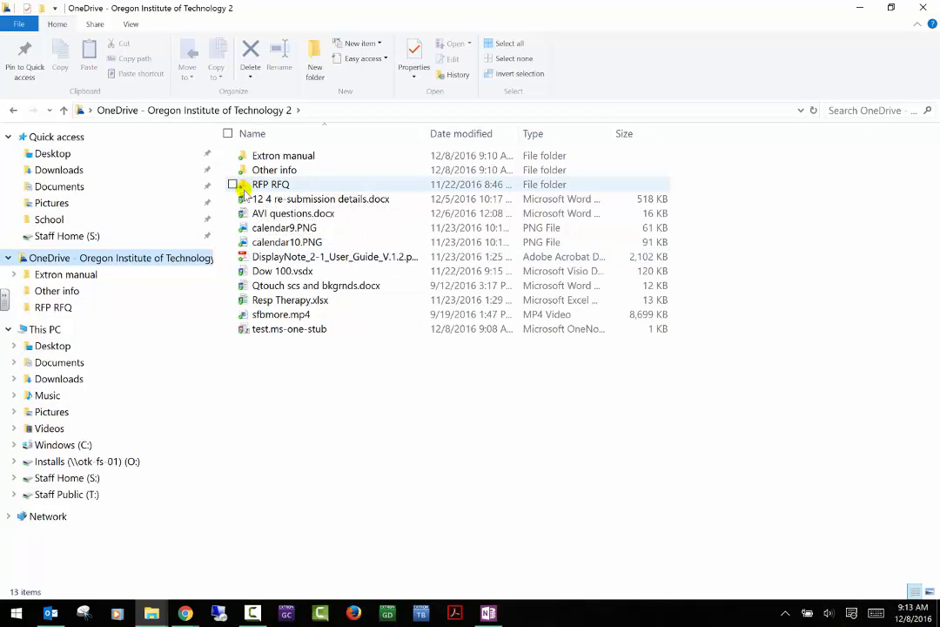
{"action": "left_click", "coordinate": [785, 614]}
{"action": "mouse_move", "coordinate": [787, 570]}
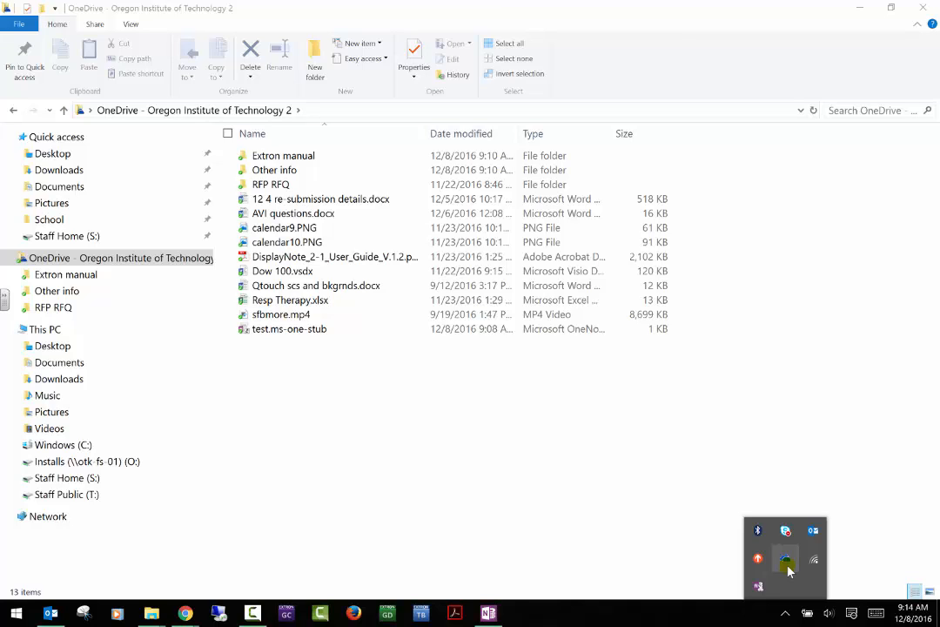
- Copy CCT_ClassroomNeedsSurvey_Report.pdf from Staff Home (S:) into OneDrive and verify the copy
{"action": "left_click", "coordinate": [65, 479]}
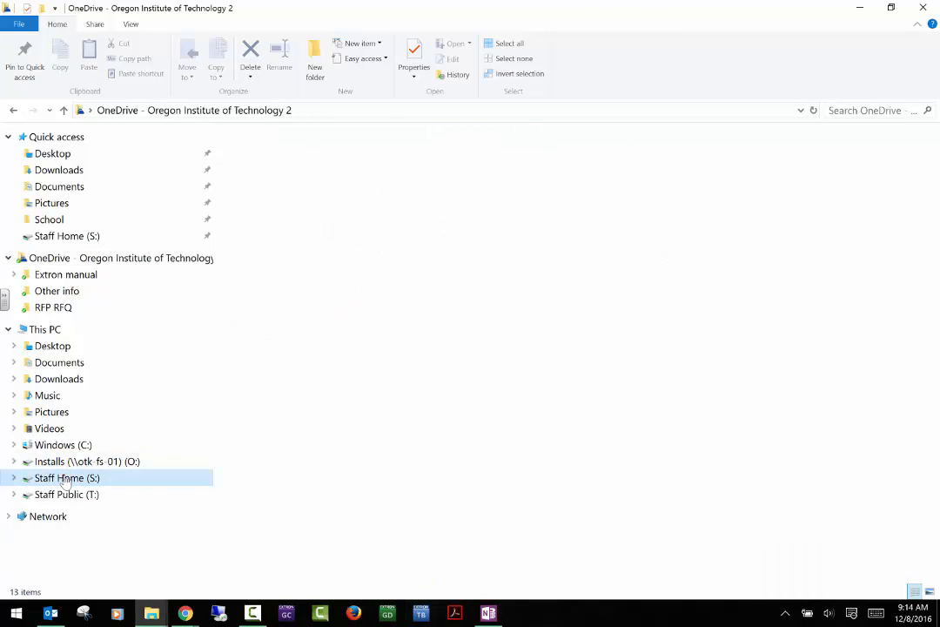
{"action": "scroll", "coordinate": [487, 308], "scroll_direction": "down", "scroll_amount": 2}
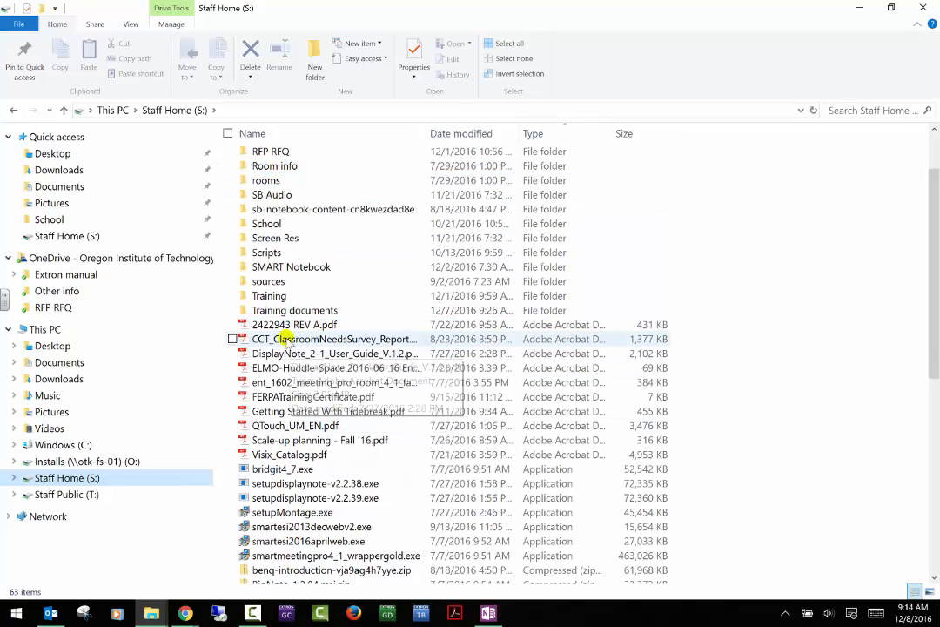
{"action": "left_click_drag", "start_coordinate": [283, 339], "coordinate": [131, 266]}
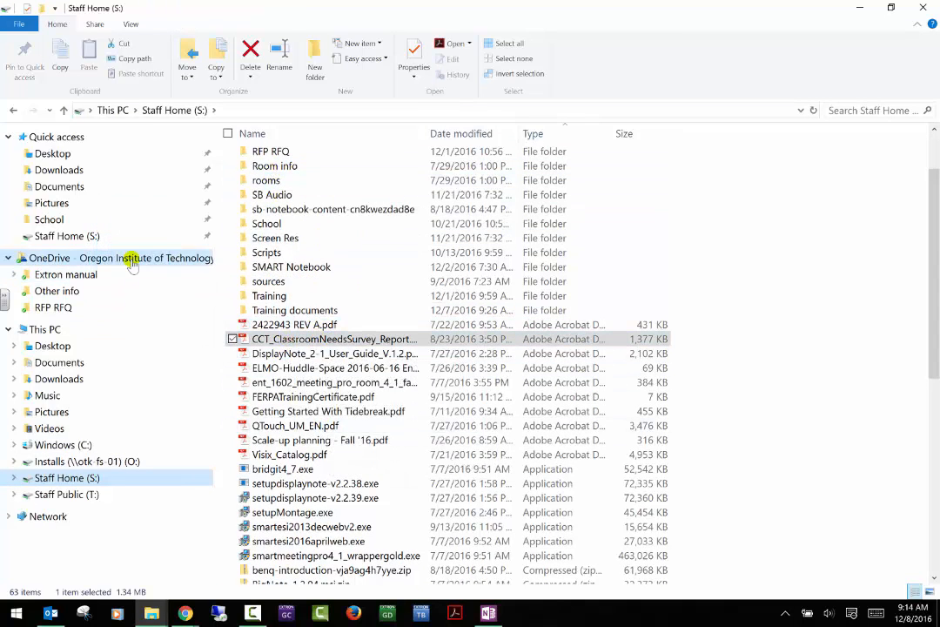
{"action": "left_click", "coordinate": [128, 260]}
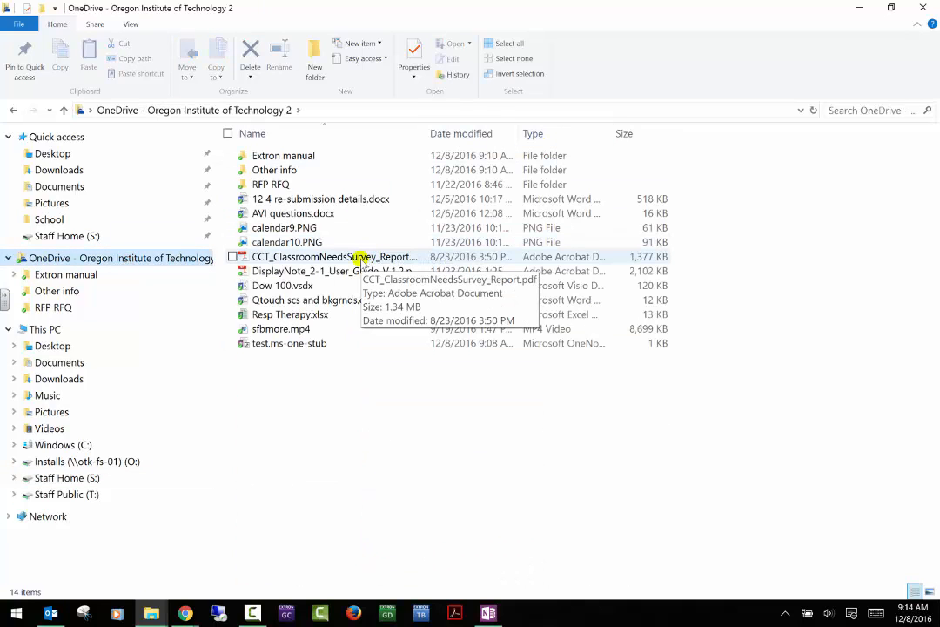
{"action": "left_click", "coordinate": [427, 477]}
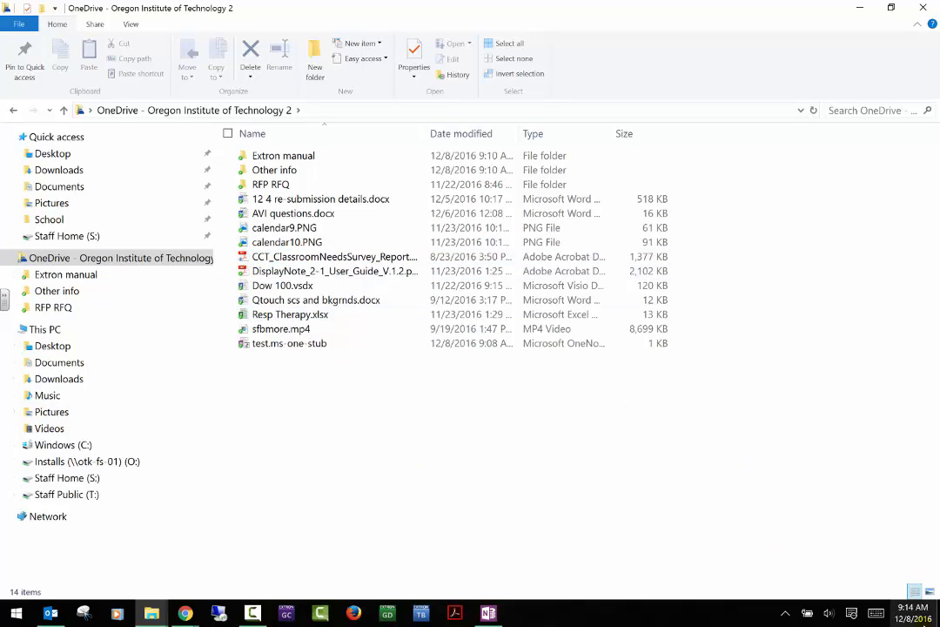
- View the OneDrive for Business tray menu without choosing anything, then minimize File Explorer
{"action": "left_click", "coordinate": [784, 613]}
{"action": "right_click", "coordinate": [785, 562]}
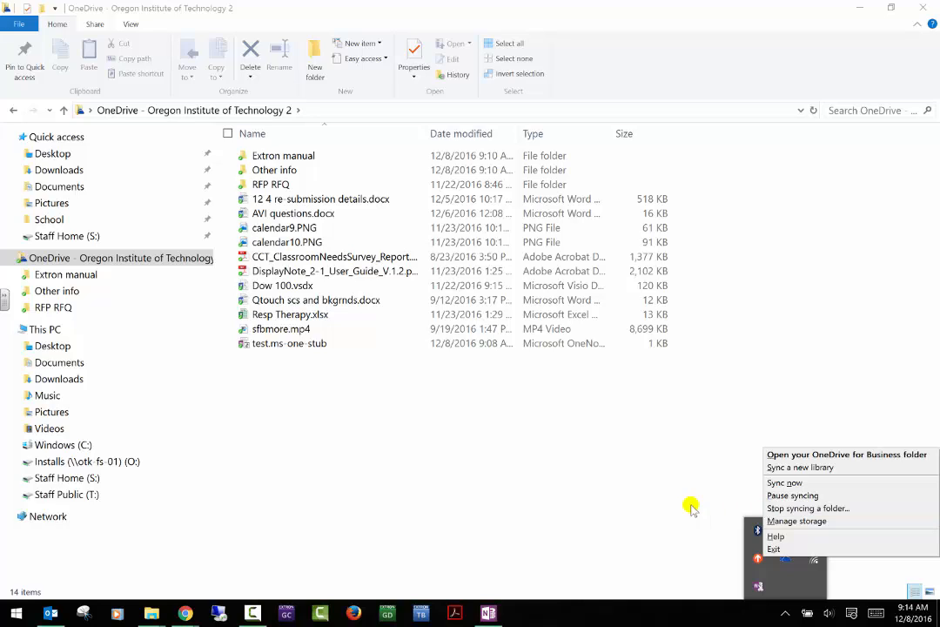
{"action": "left_click", "coordinate": [328, 516]}
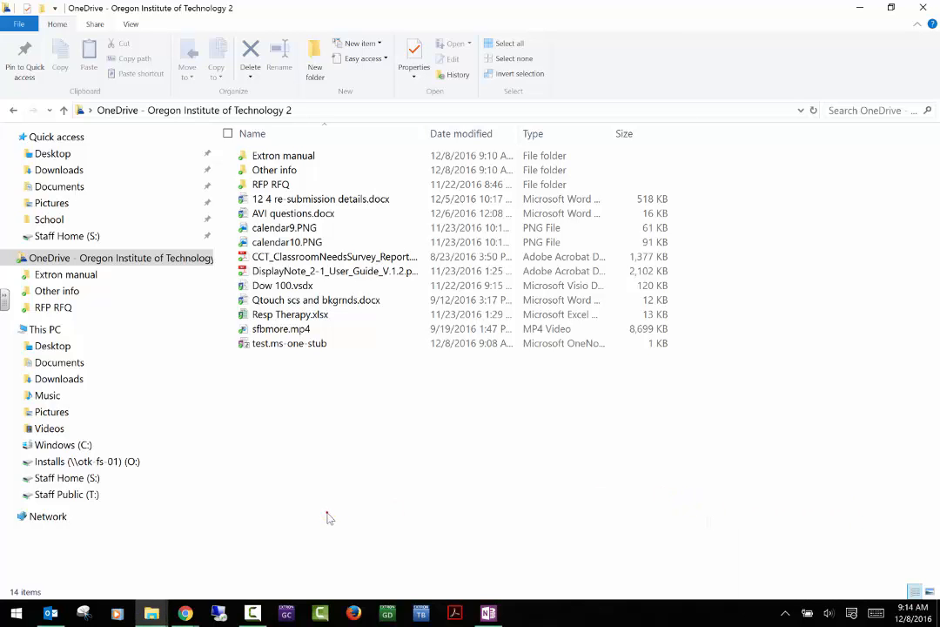
{"action": "left_click", "coordinate": [862, 8]}
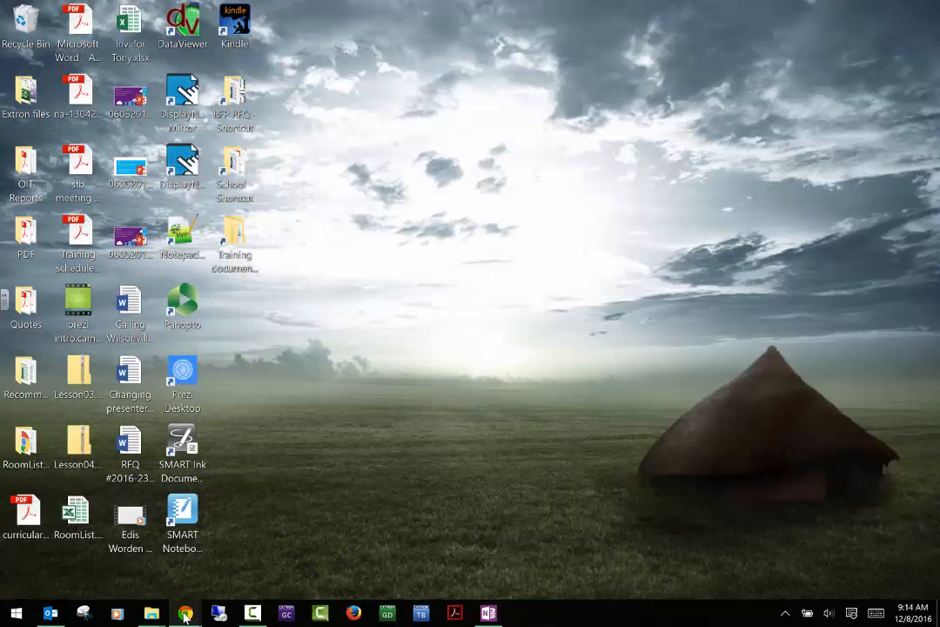
- Bring the YouTube tutorial Chrome window forward, maximize it and open a new tab
{"action": "mouse_move", "coordinate": [186, 613]}
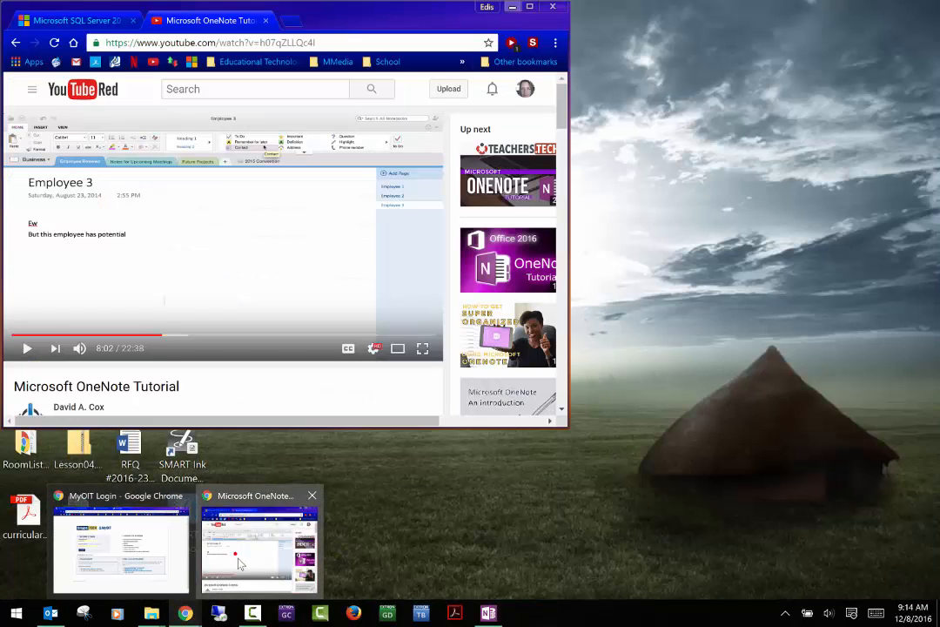
{"action": "left_click", "coordinate": [242, 564]}
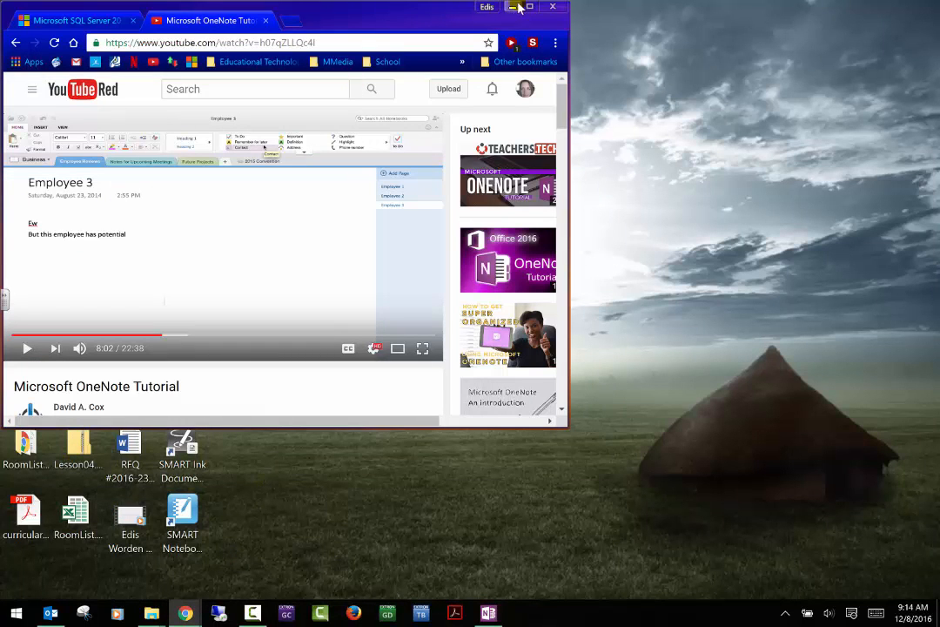
{"action": "left_click", "coordinate": [512, 6]}
{"action": "mouse_move", "coordinate": [197, 608]}
{"action": "left_click", "coordinate": [223, 566]}
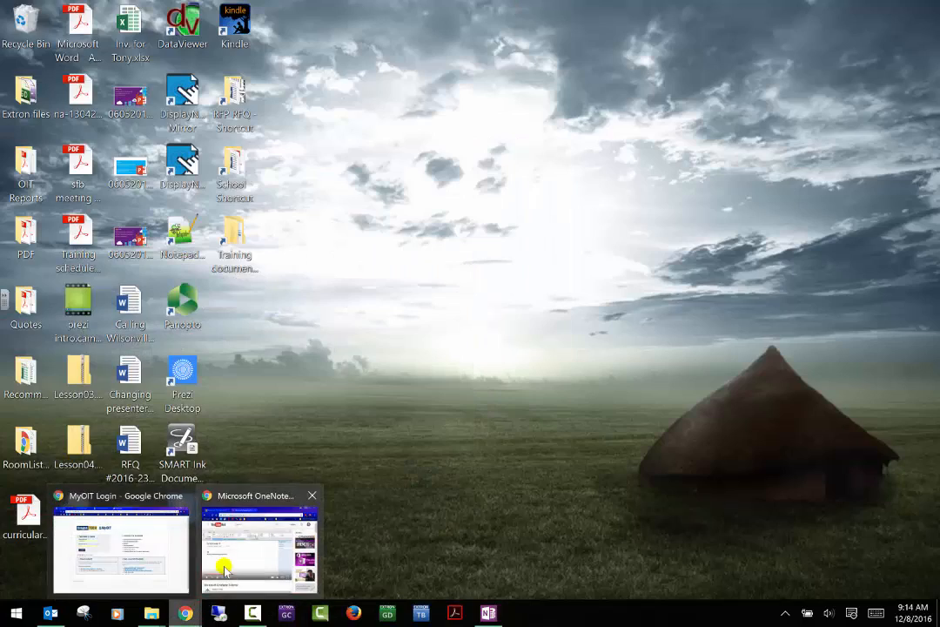
{"action": "left_click", "coordinate": [530, 7]}
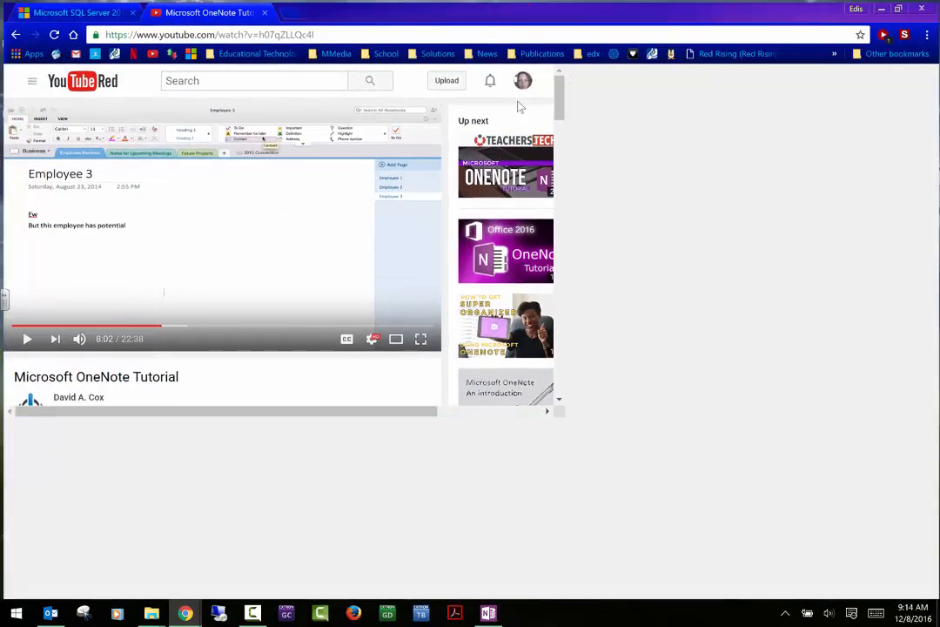
{"action": "left_click", "coordinate": [290, 11]}
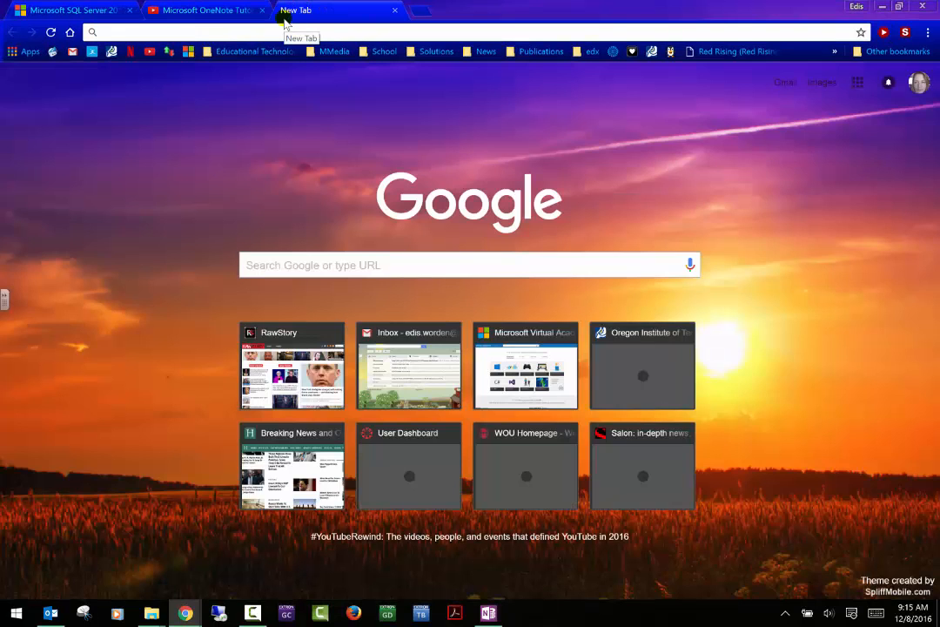
- Search Google for 'microsoft one drive for business login'
{"action": "type", "text": "micro"}
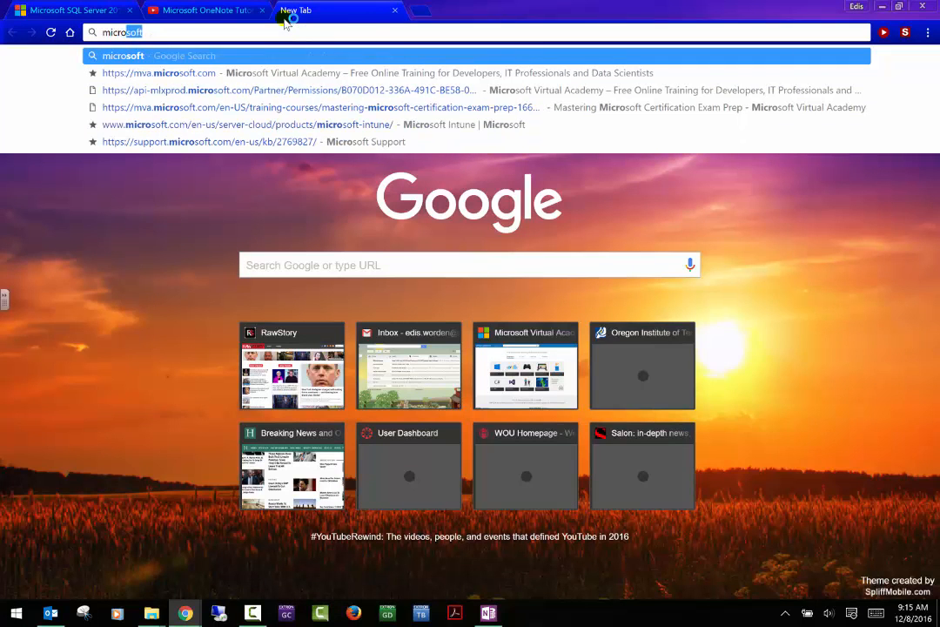
{"action": "type", "text": "soft"}
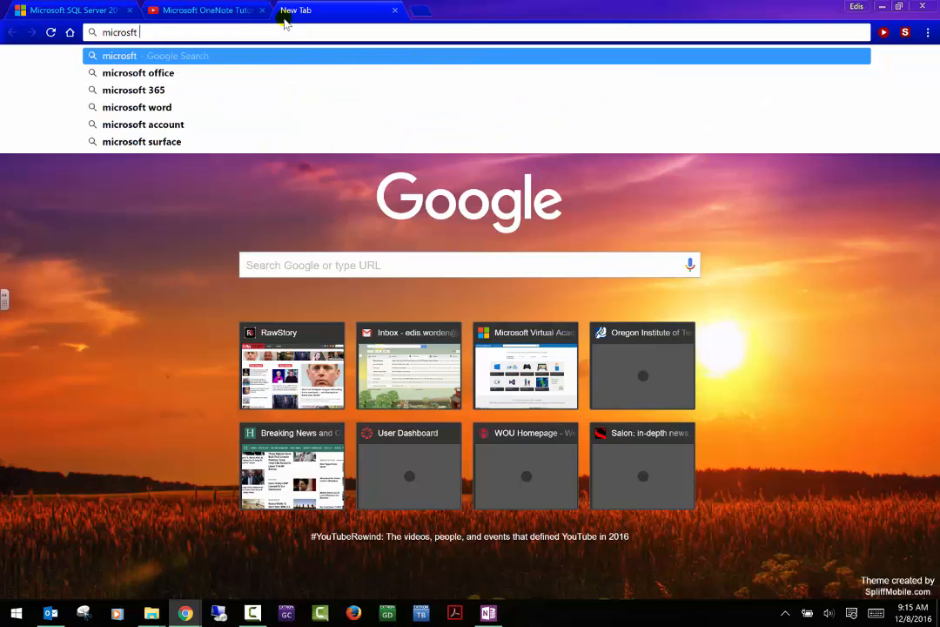
{"action": "key", "text": "BackSpace"}
{"action": "key", "text": "BackSpace"}
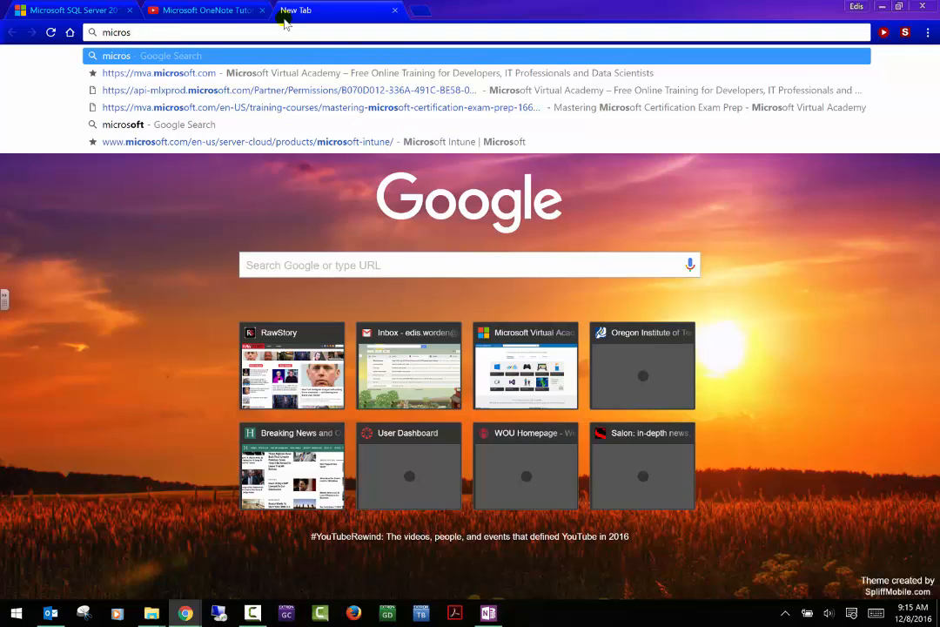
{"action": "type", "text": "oft"}
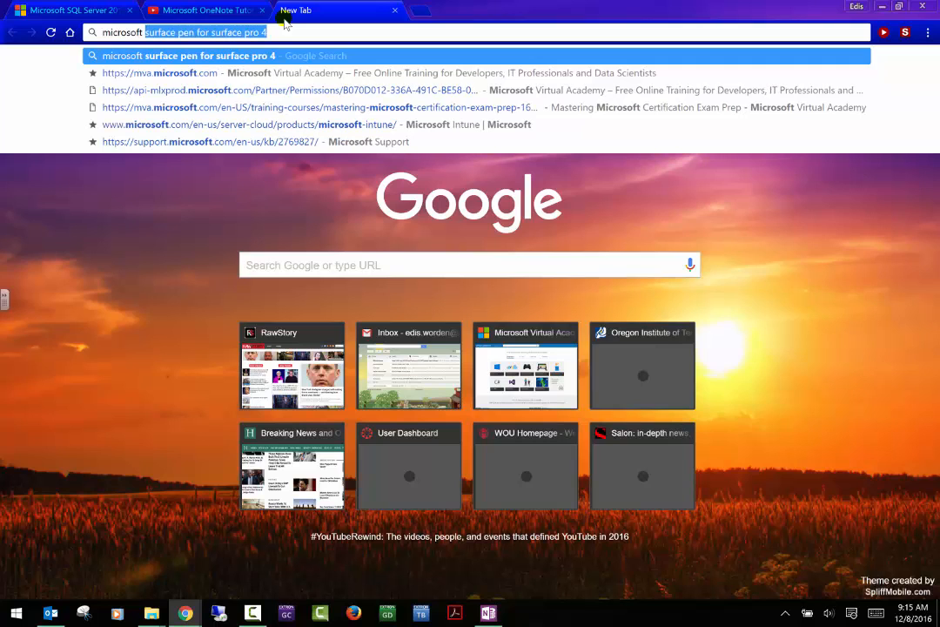
{"action": "type", "text": "ond"}
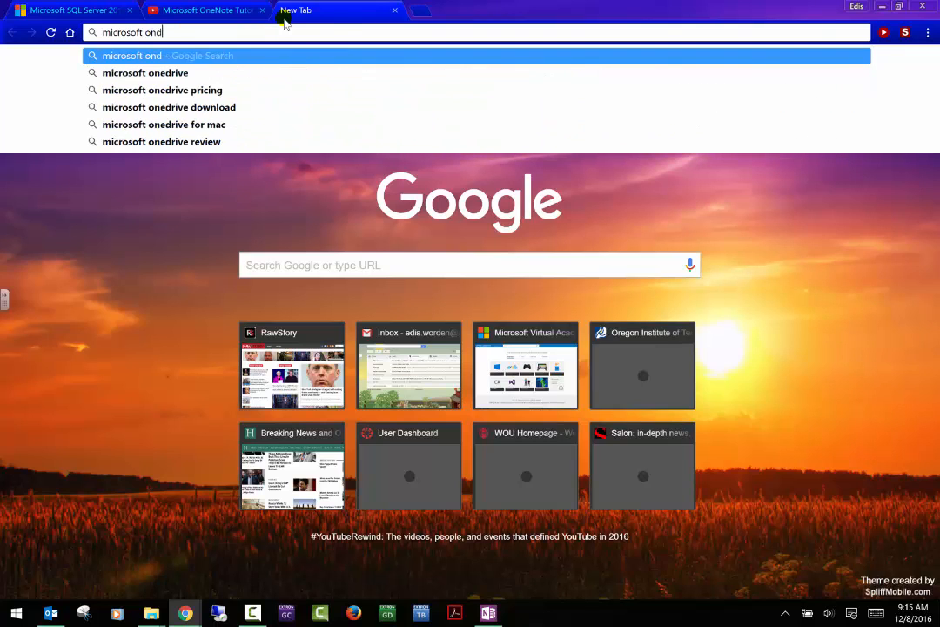
{"action": "type", "text": " drive"}
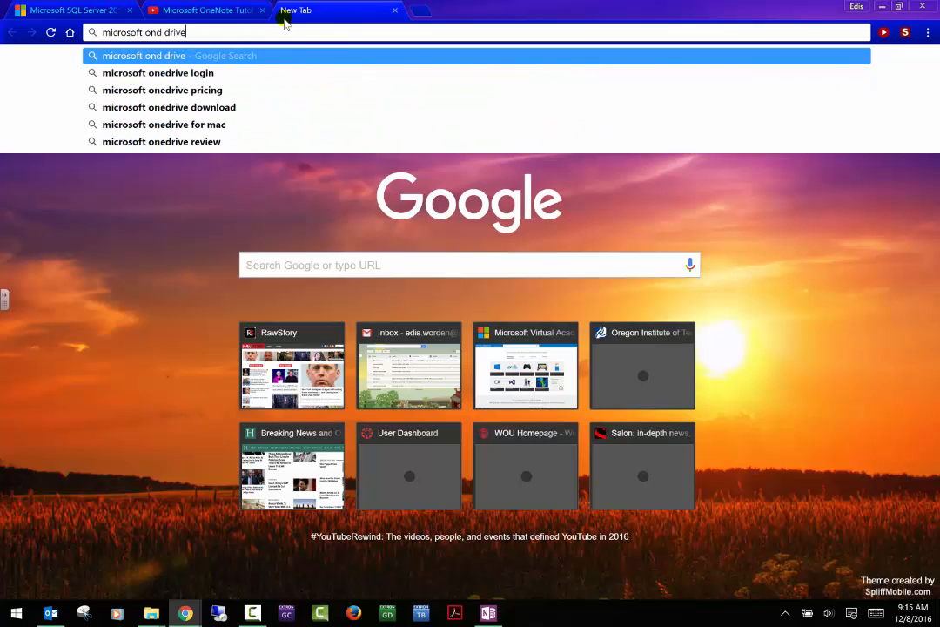
{"action": "key", "text": "BackSpace"}
{"action": "key", "text": "BackSpace"}
{"action": "key", "text": "BackSpace"}
{"action": "key", "text": "BackSpace"}
{"action": "key", "text": "BackSpace"}
{"action": "key", "text": "BackSpace"}
{"action": "key", "text": "BackSpace"}
{"action": "type", "text": "e driv"}
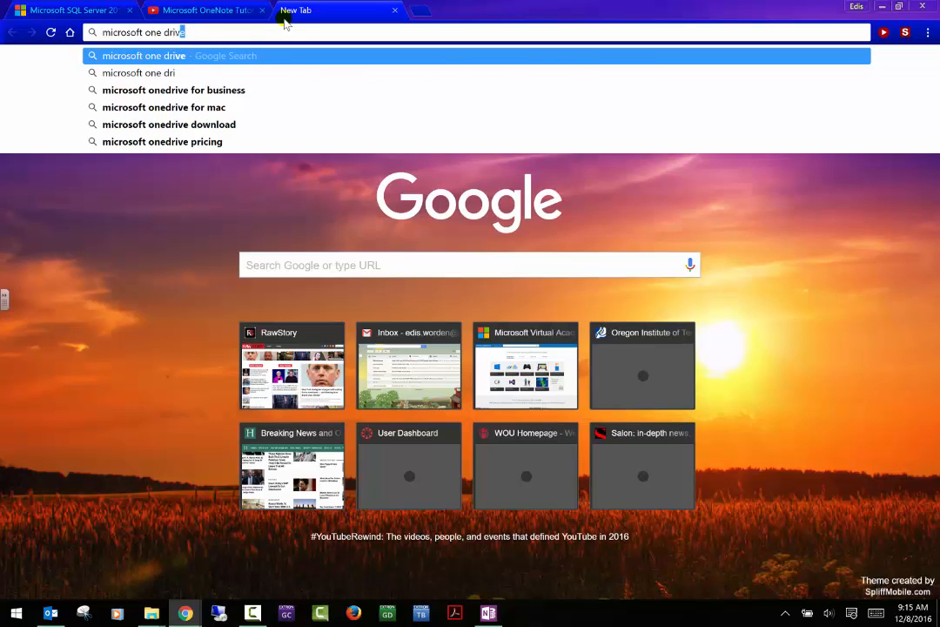
{"action": "type", "text": "e for busines"}
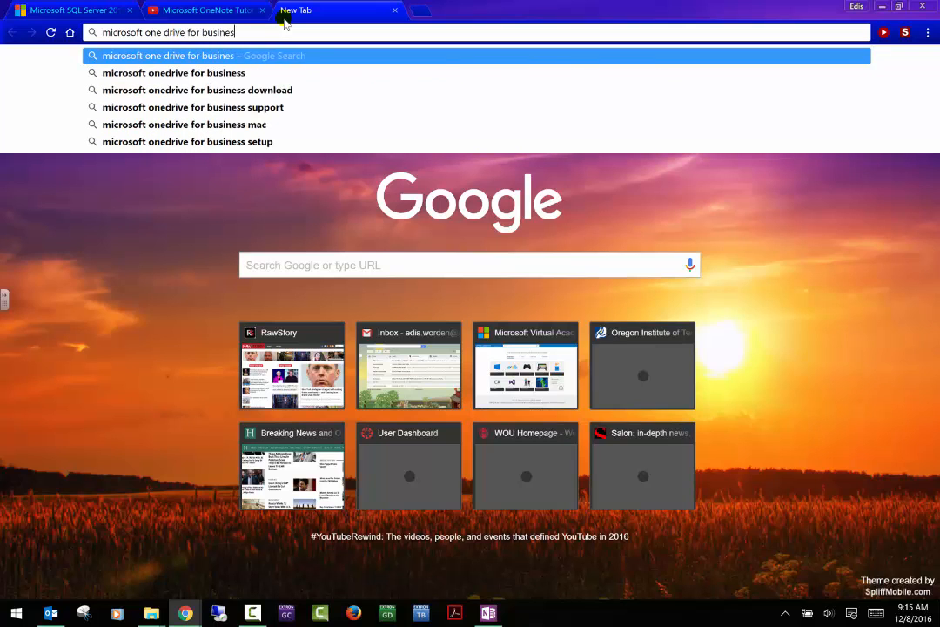
{"action": "type", "text": "s login"}
{"action": "key", "text": "Return"}
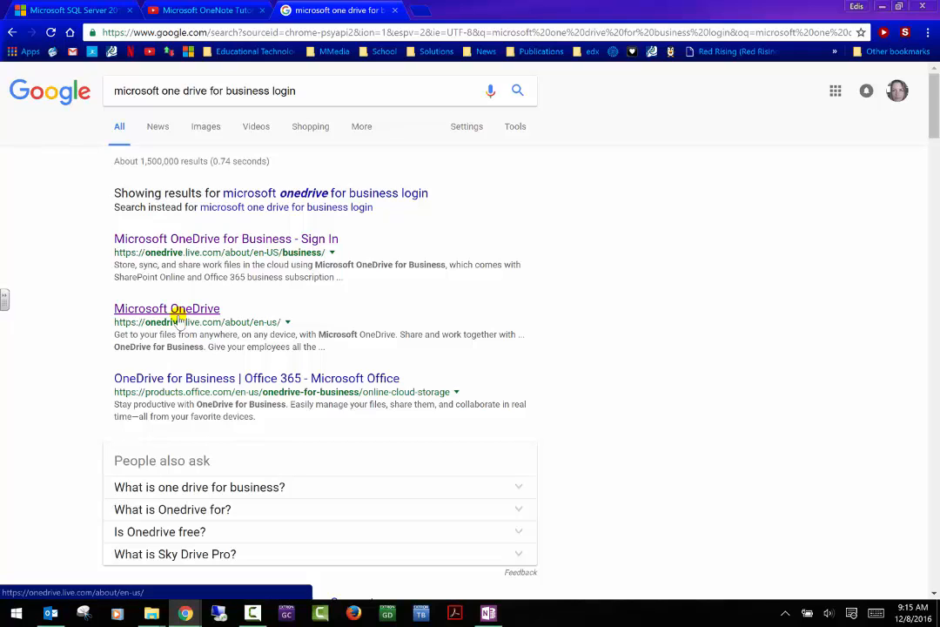
- Open the OneDrive for Business result, go to my OneDrive, and sign out of the personal account
{"action": "left_click", "coordinate": [188, 240]}
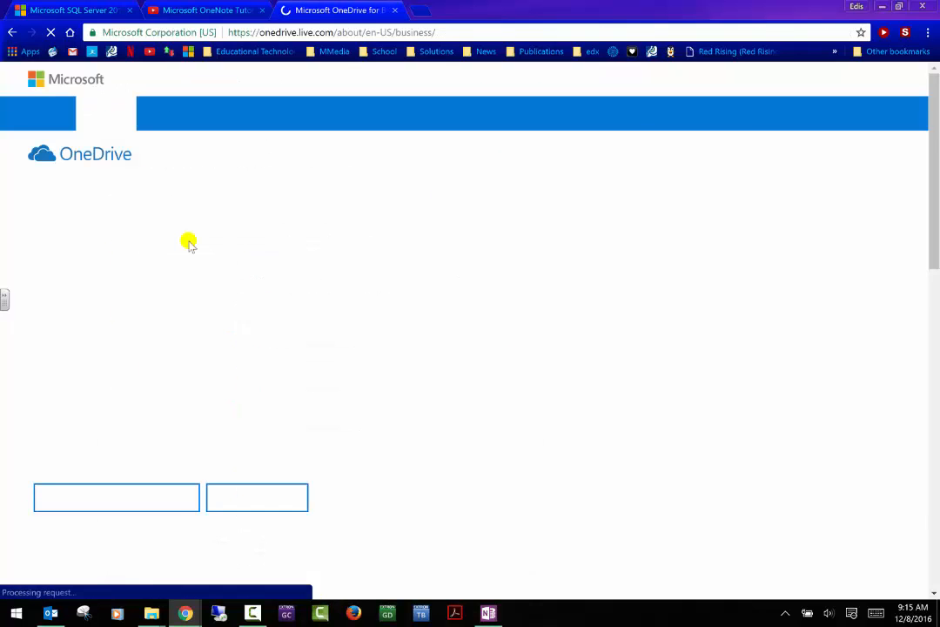
{"action": "scroll", "coordinate": [720, 299], "scroll_direction": "down", "scroll_amount": 1}
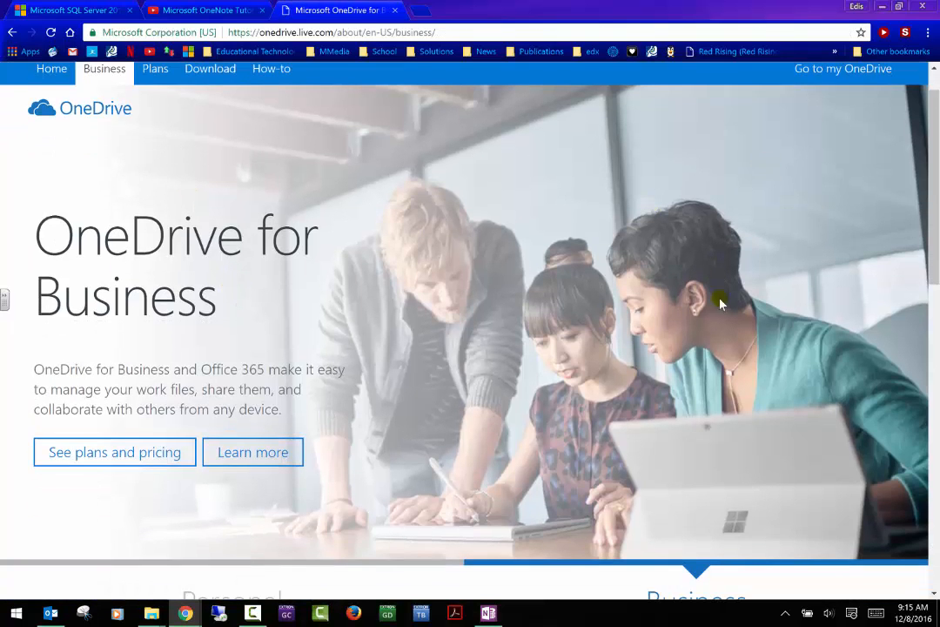
{"action": "scroll", "coordinate": [719, 300], "scroll_direction": "up", "scroll_amount": 1}
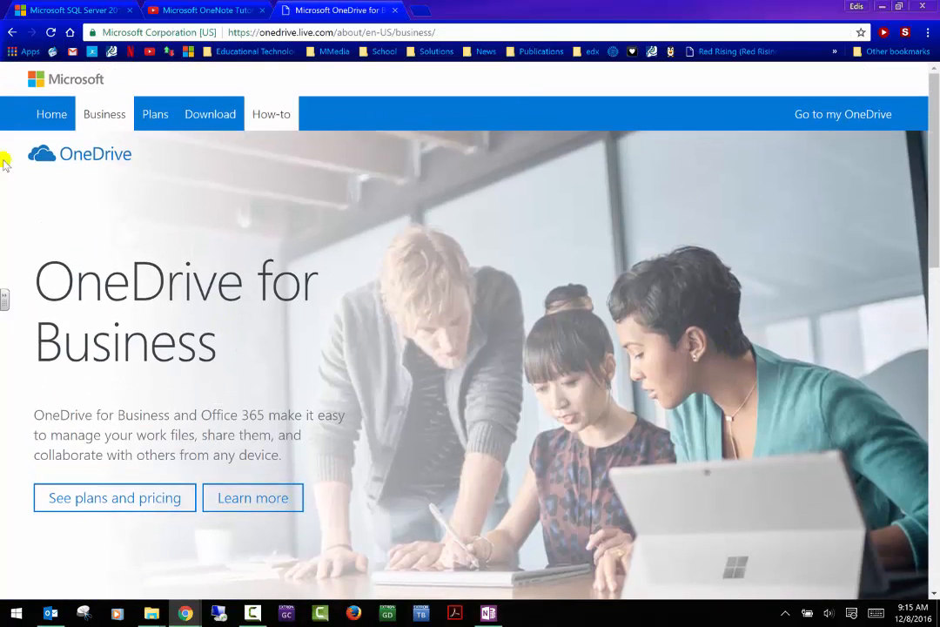
{"action": "left_click", "coordinate": [845, 120]}
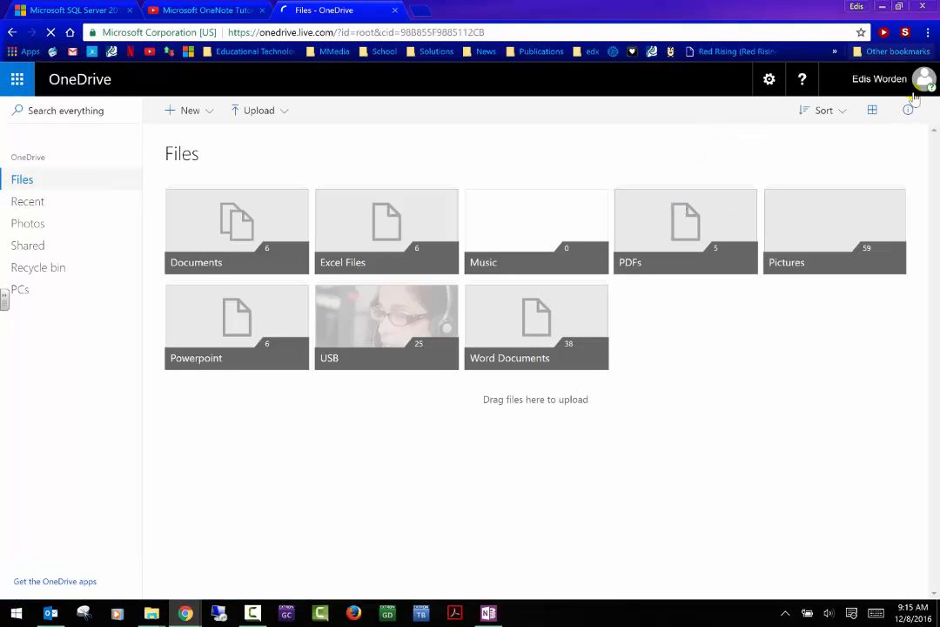
{"action": "left_click", "coordinate": [923, 78]}
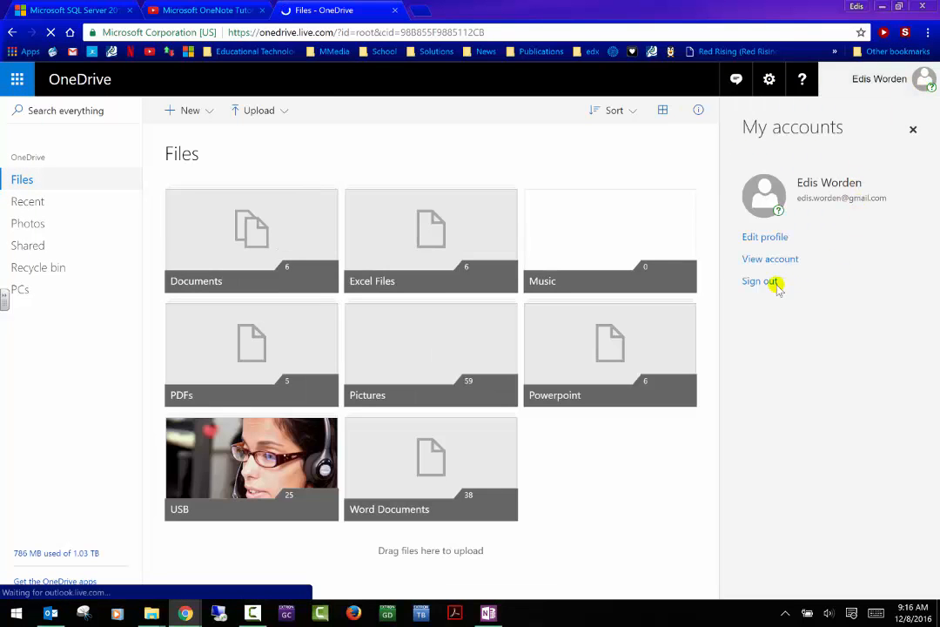
{"action": "left_click", "coordinate": [773, 282]}
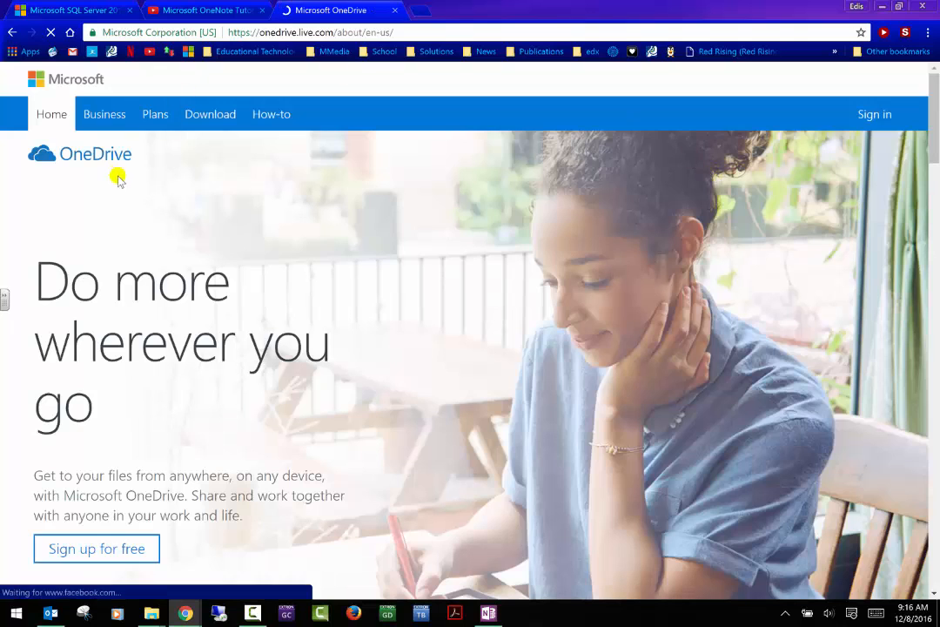
- Start signing in with the school e-mail address and choose the work or school account
{"action": "left_click", "coordinate": [866, 116]}
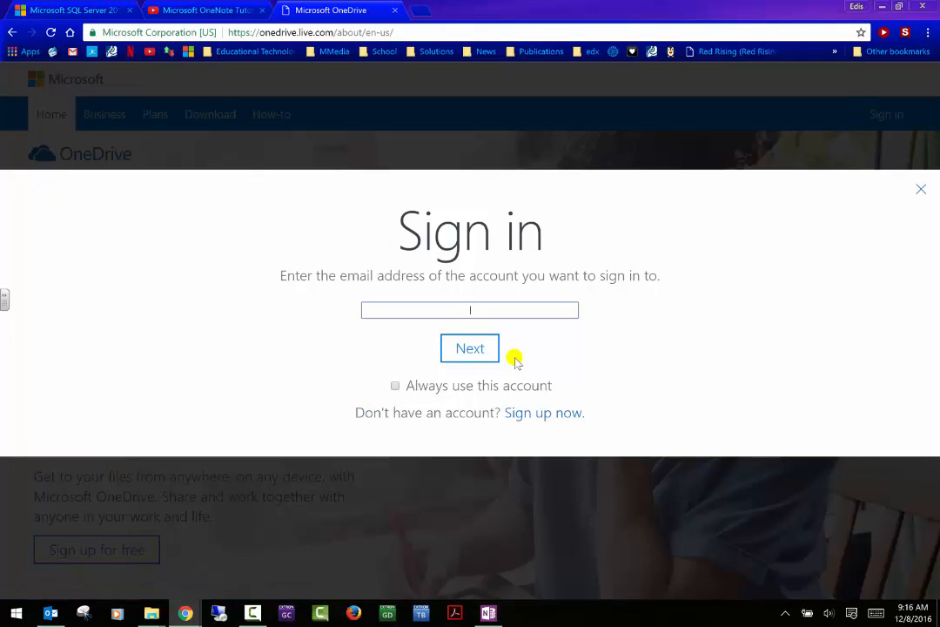
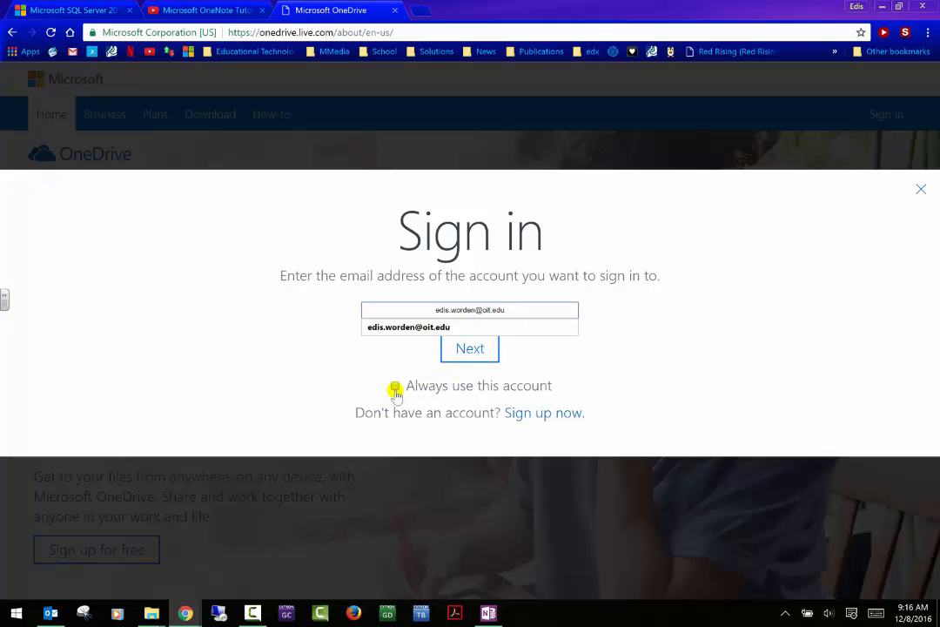
{"action": "left_click", "coordinate": [708, 337]}
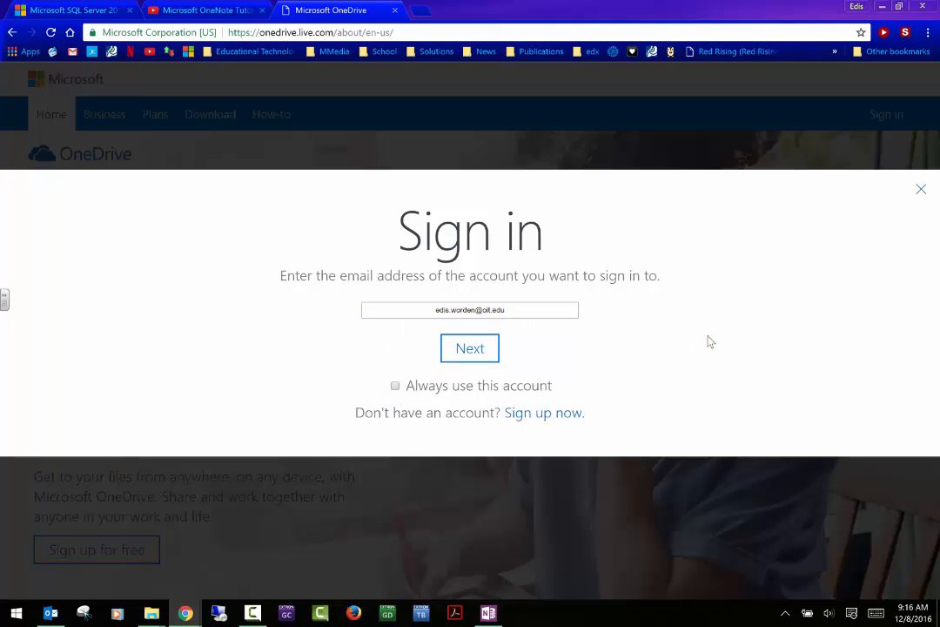
{"action": "left_click", "coordinate": [471, 351]}
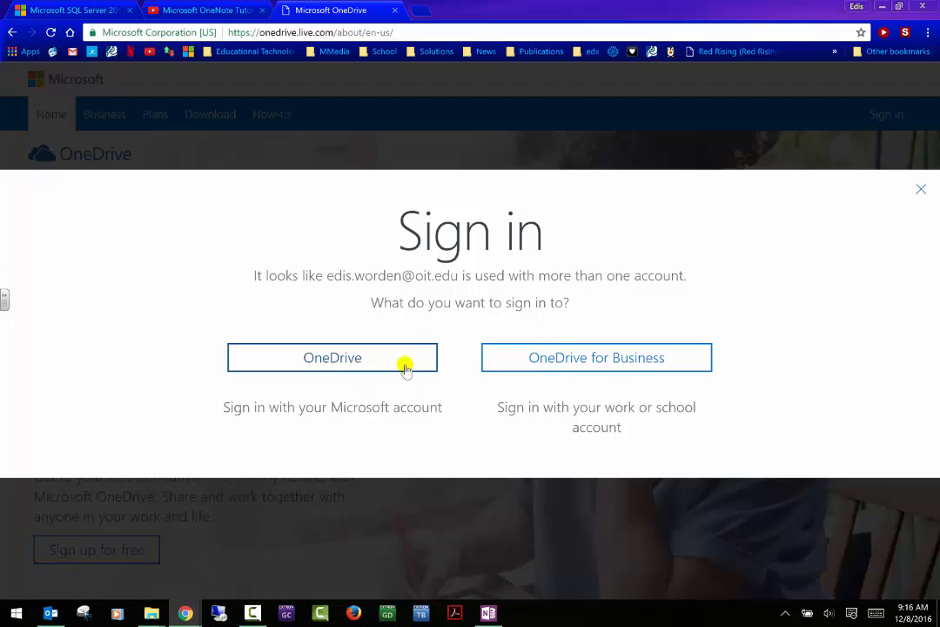
{"action": "left_click", "coordinate": [596, 357]}
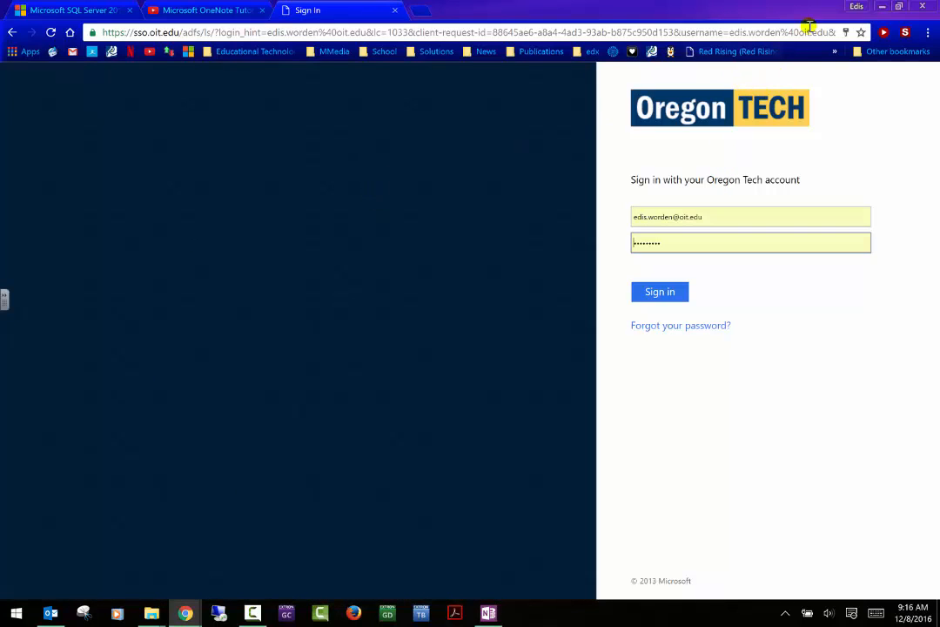
- Bookmark the Oregon Tech sign-in page and complete the sign-in
{"action": "left_click", "coordinate": [860, 34]}
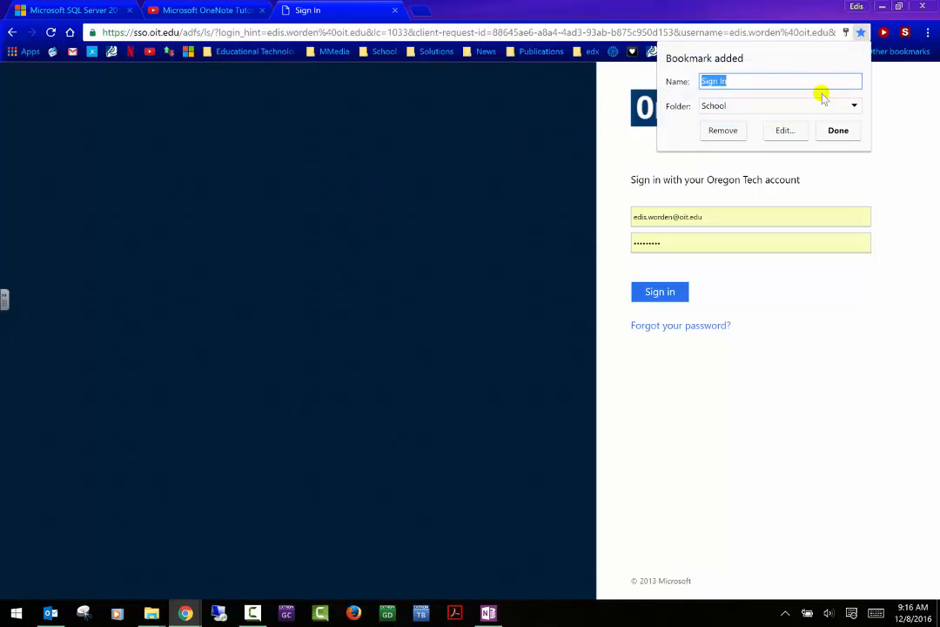
{"action": "left_click", "coordinate": [836, 130]}
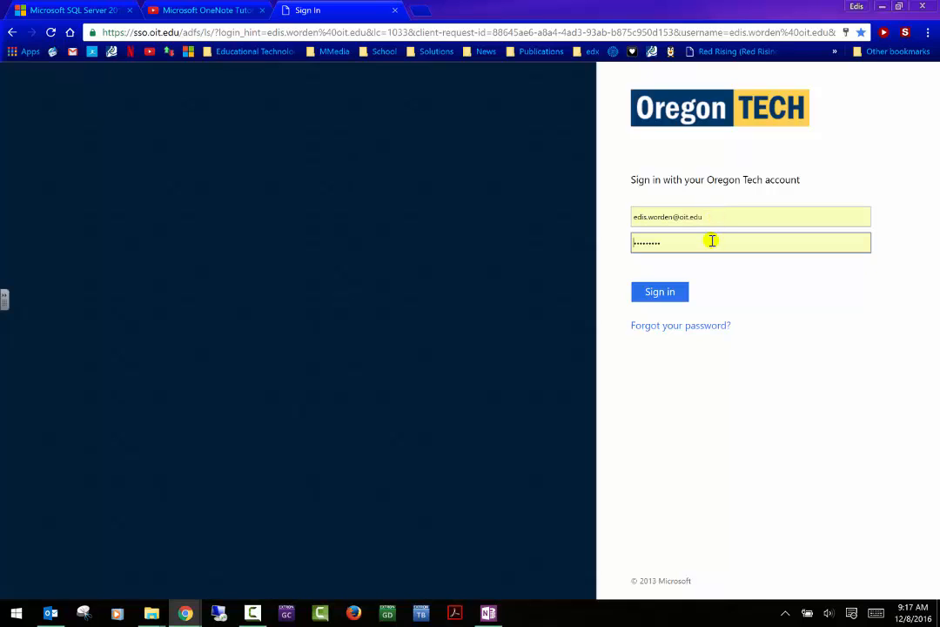
{"action": "left_click", "coordinate": [680, 290]}
{"action": "left_click", "coordinate": [662, 298]}
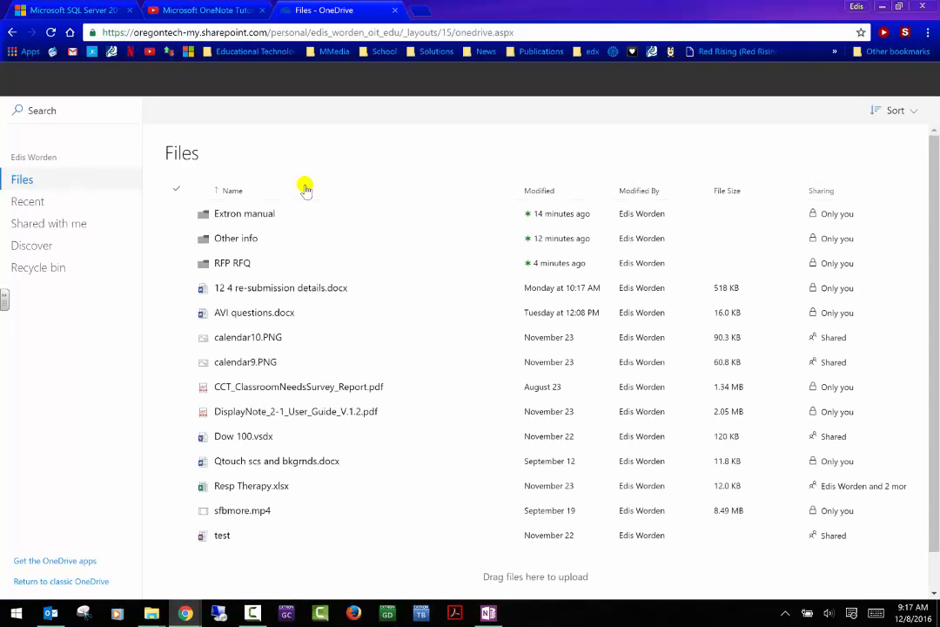
- Compare the synced OneDrive folder window beside the browser, close it, then view Recent files online
{"action": "scroll", "coordinate": [383, 218], "scroll_direction": "down", "scroll_amount": 1}
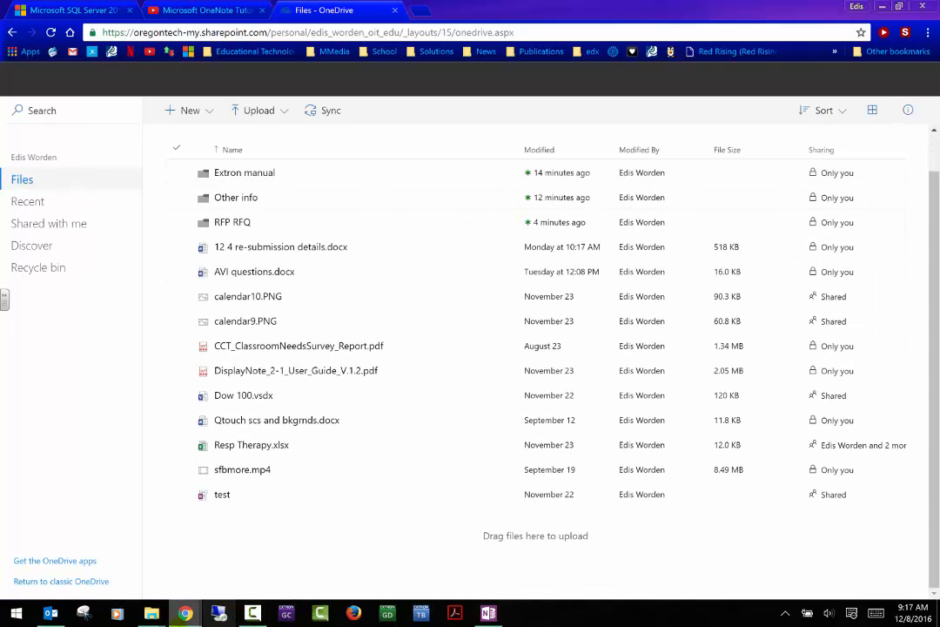
{"action": "mouse_move", "coordinate": [151, 613]}
{"action": "left_click", "coordinate": [229, 550]}
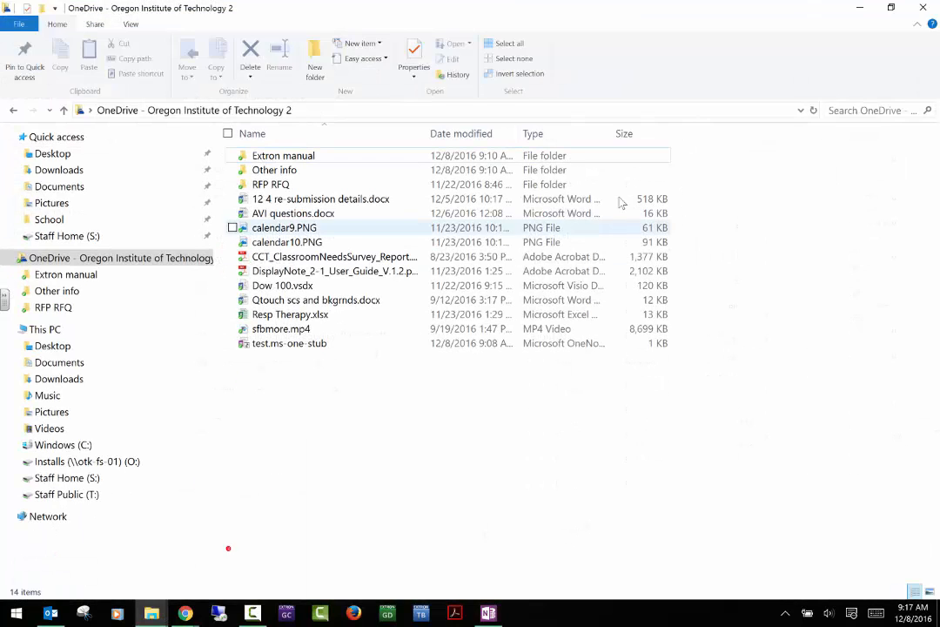
{"action": "left_click", "coordinate": [896, 8]}
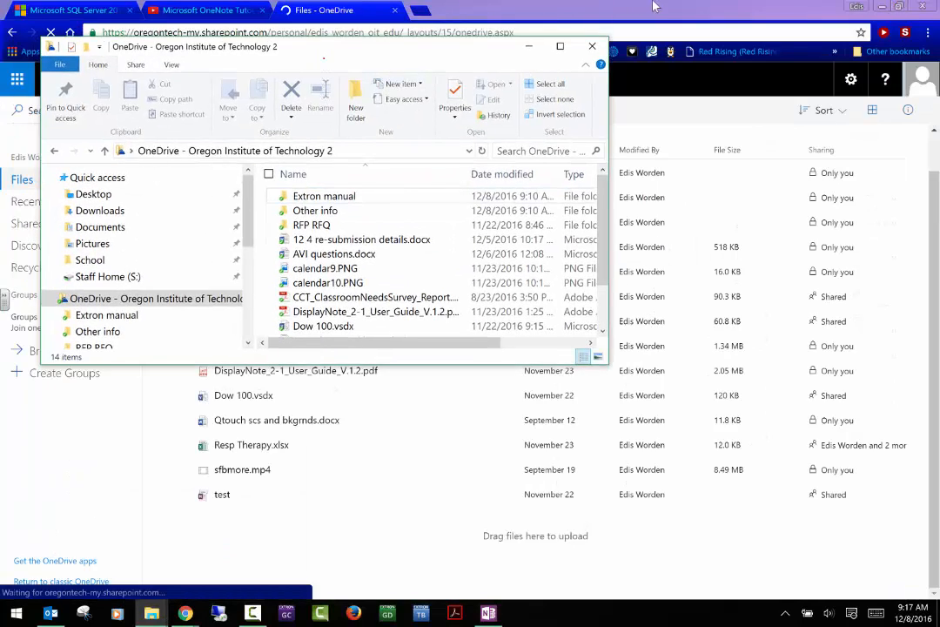
{"action": "left_click_drag", "start_coordinate": [339, 54], "coordinate": [590, 24]}
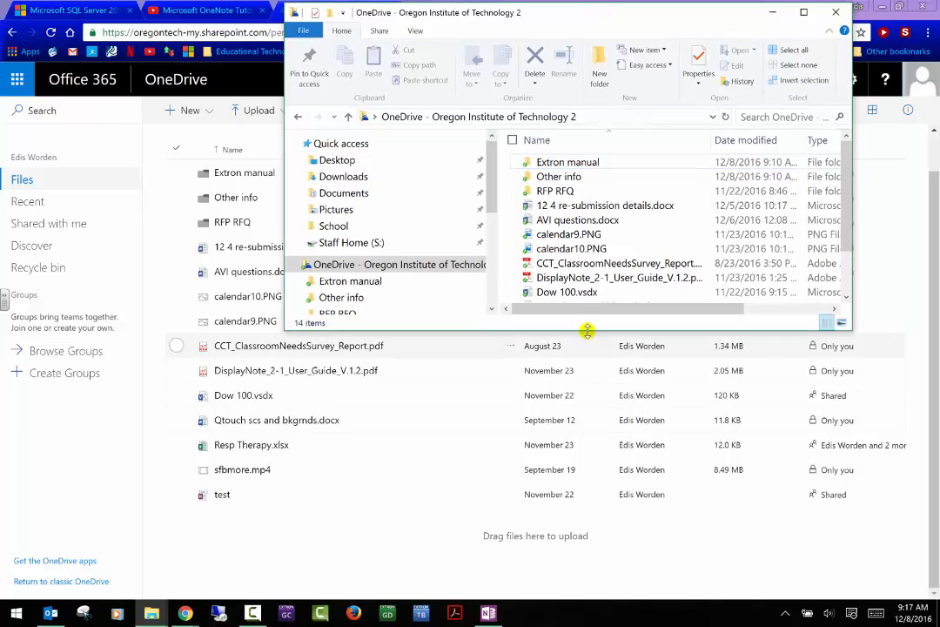
{"action": "left_click_drag", "start_coordinate": [588, 331], "coordinate": [610, 599]}
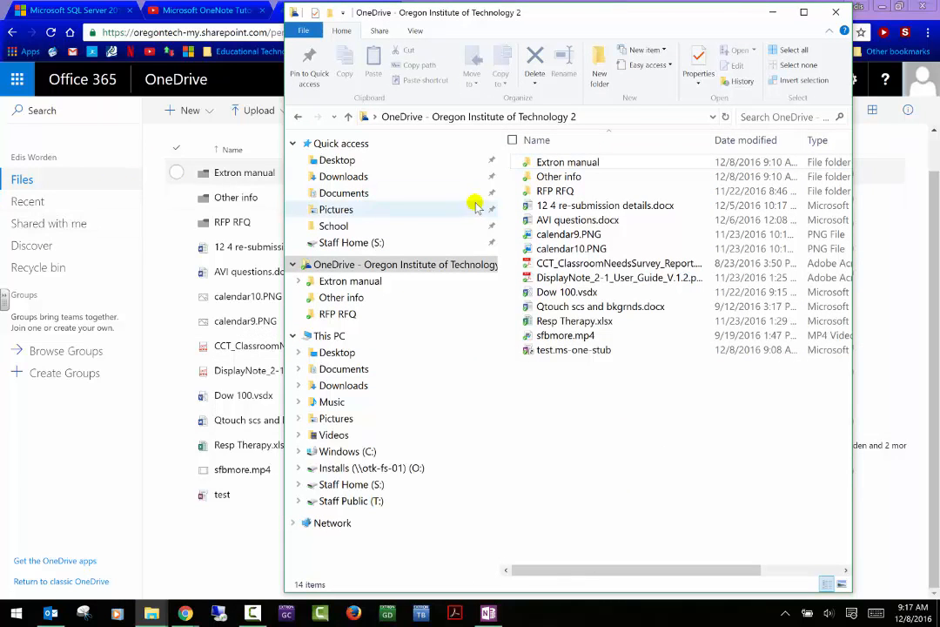
{"action": "left_click", "coordinate": [836, 16]}
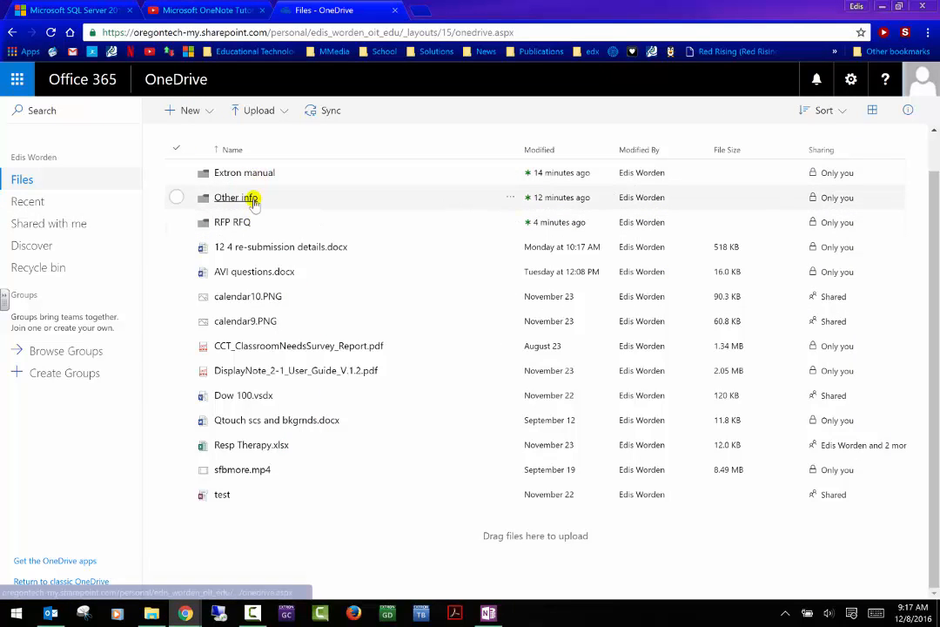
{"action": "left_click", "coordinate": [27, 204]}
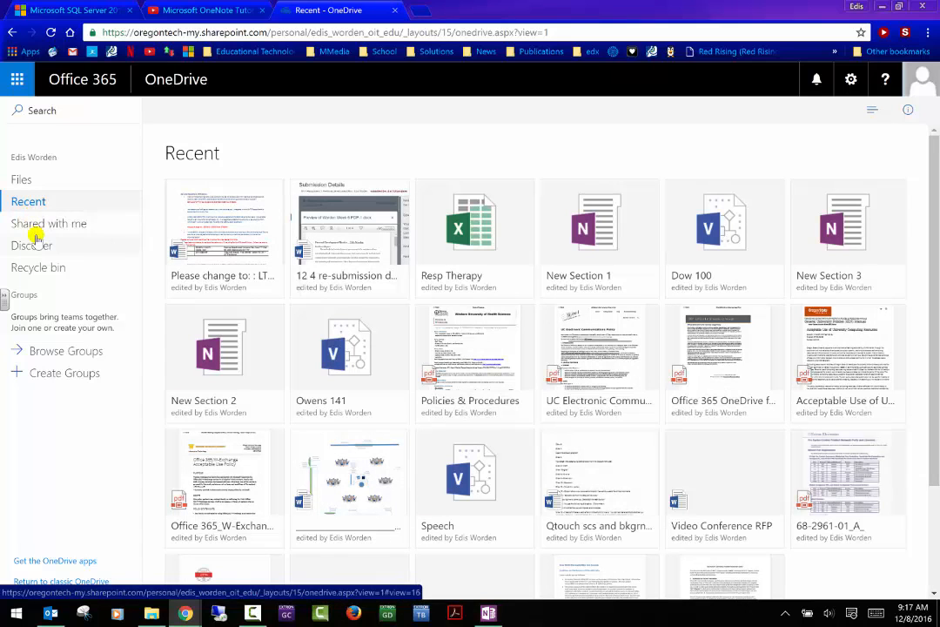
- Browse Shared with me and Discover, then open the Recycle bin listing Dow 100.vsdx and others
{"action": "left_click", "coordinate": [35, 230]}
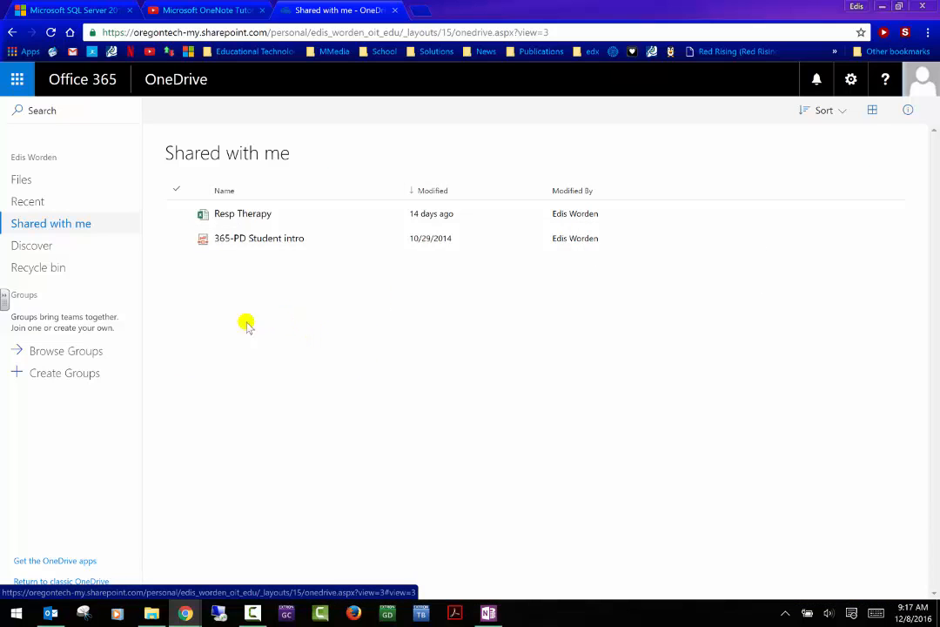
{"action": "left_click", "coordinate": [42, 249]}
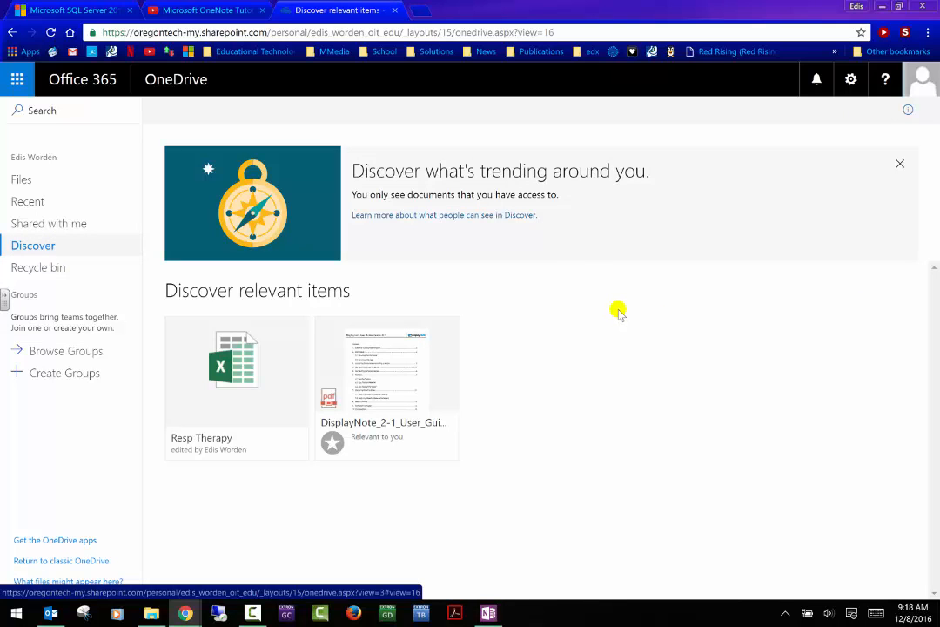
{"action": "left_click", "coordinate": [61, 270]}
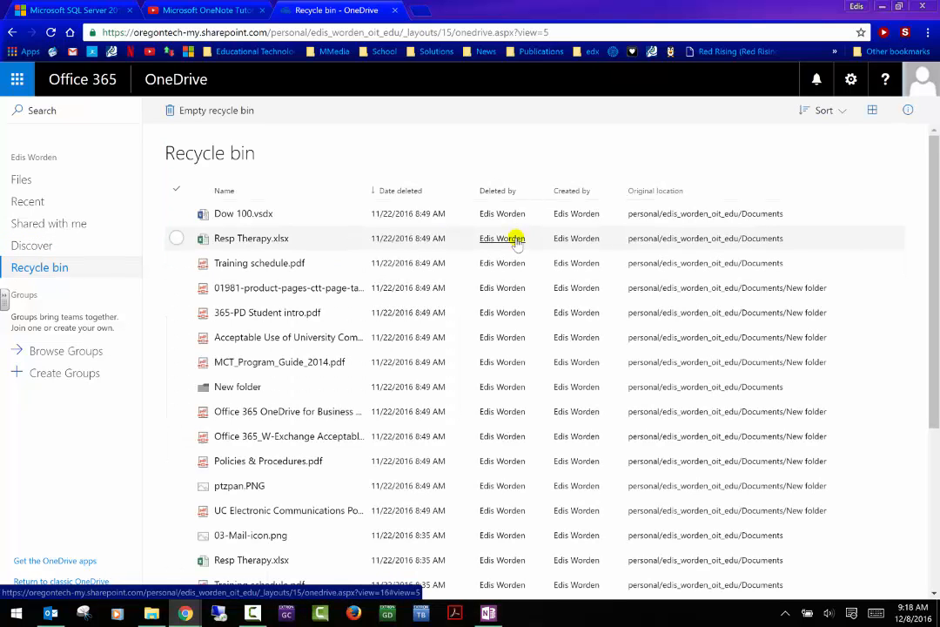
- Permanently delete all 24 recycle bin items and go back to the Files list
{"action": "left_click", "coordinate": [247, 120]}
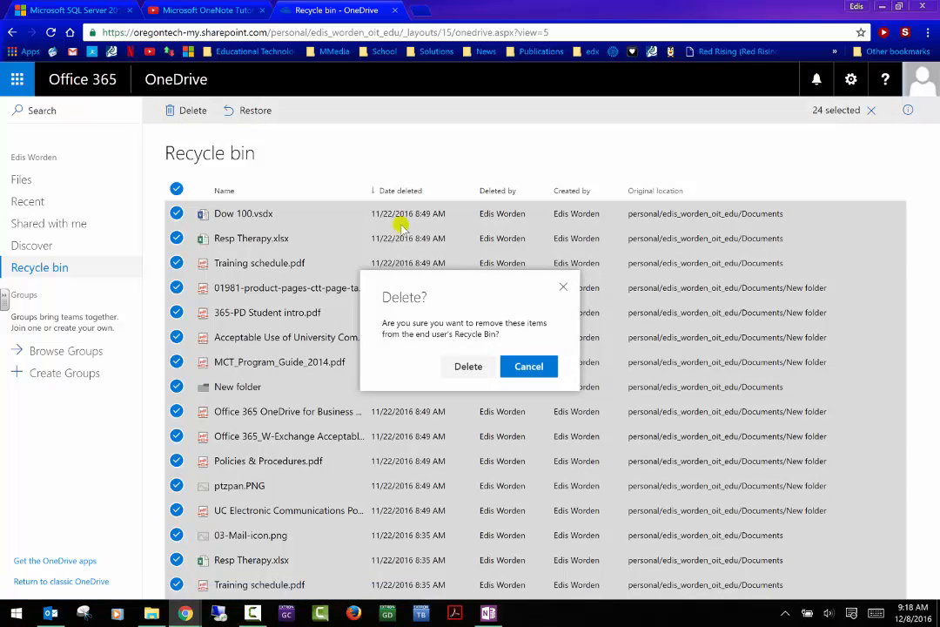
{"action": "left_click", "coordinate": [467, 368]}
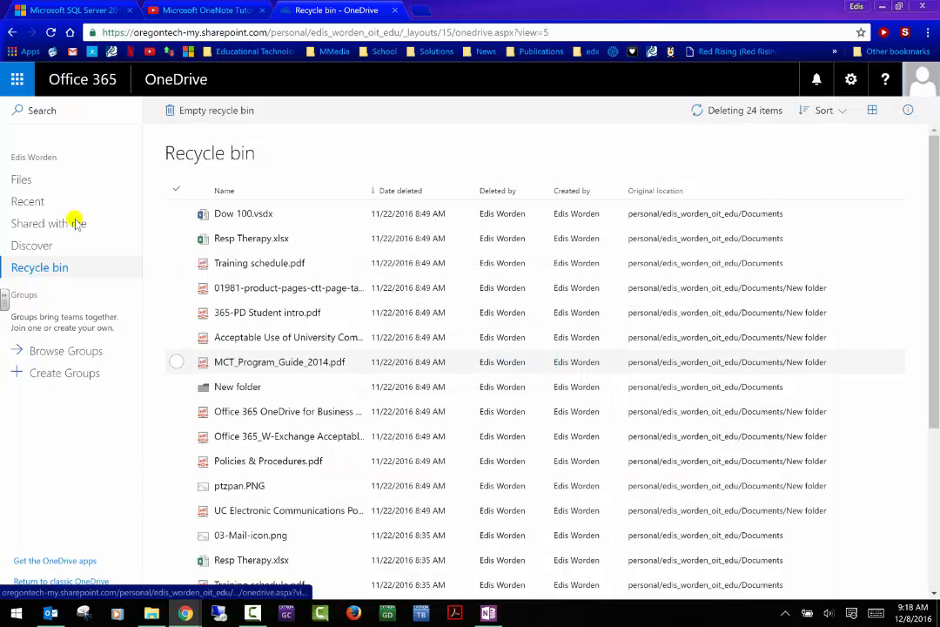
{"action": "left_click", "coordinate": [21, 181]}
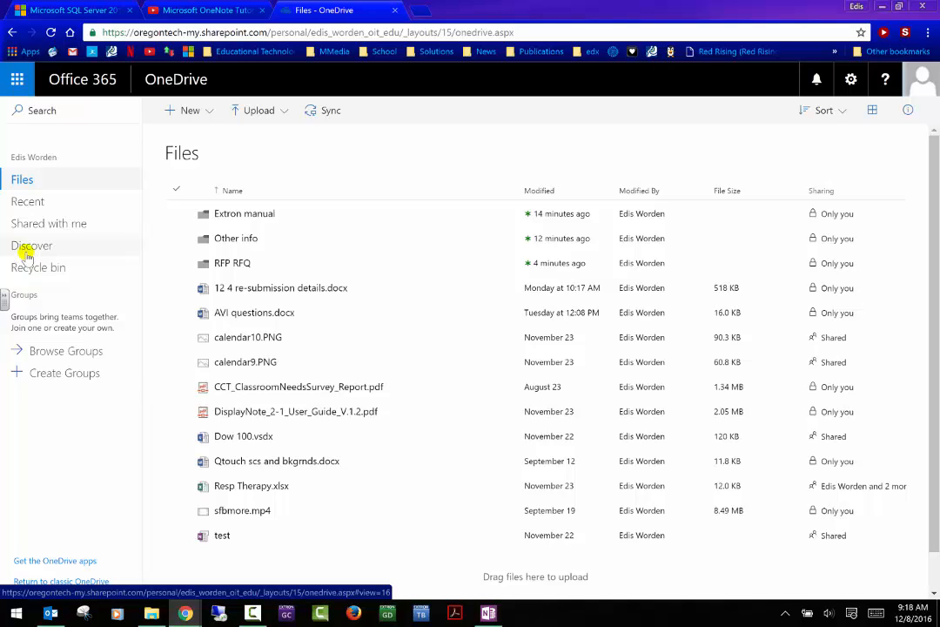
- Preview Upload > Files and cancel the file picker, then show the New item menu
{"action": "left_click", "coordinate": [259, 111]}
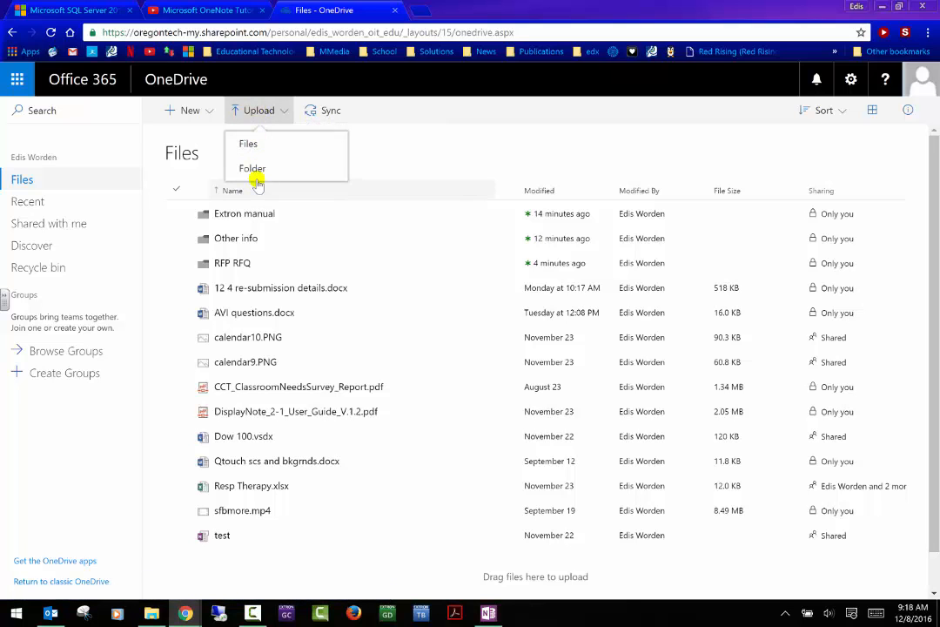
{"action": "left_click", "coordinate": [253, 146]}
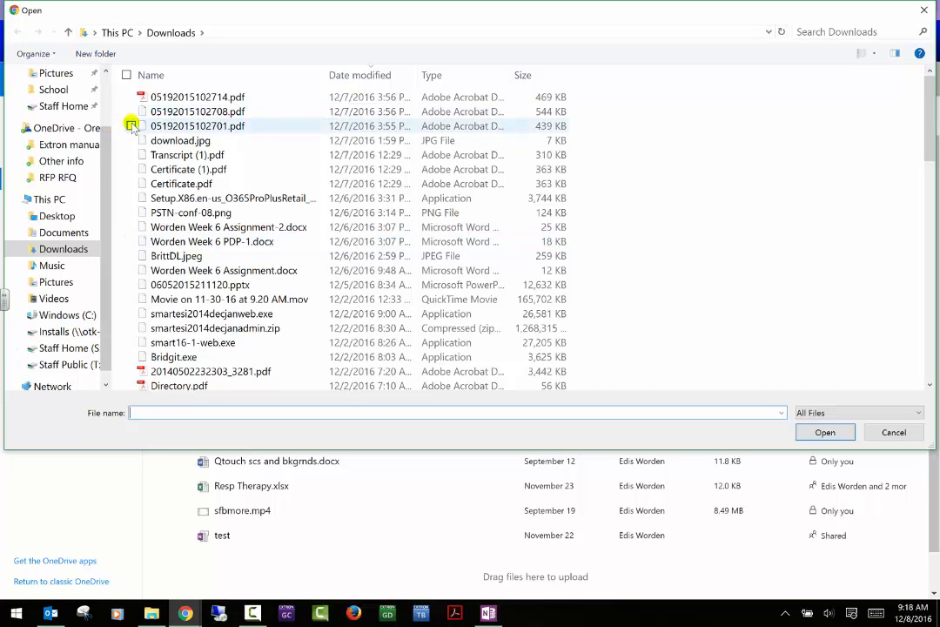
{"action": "key", "text": "Escape"}
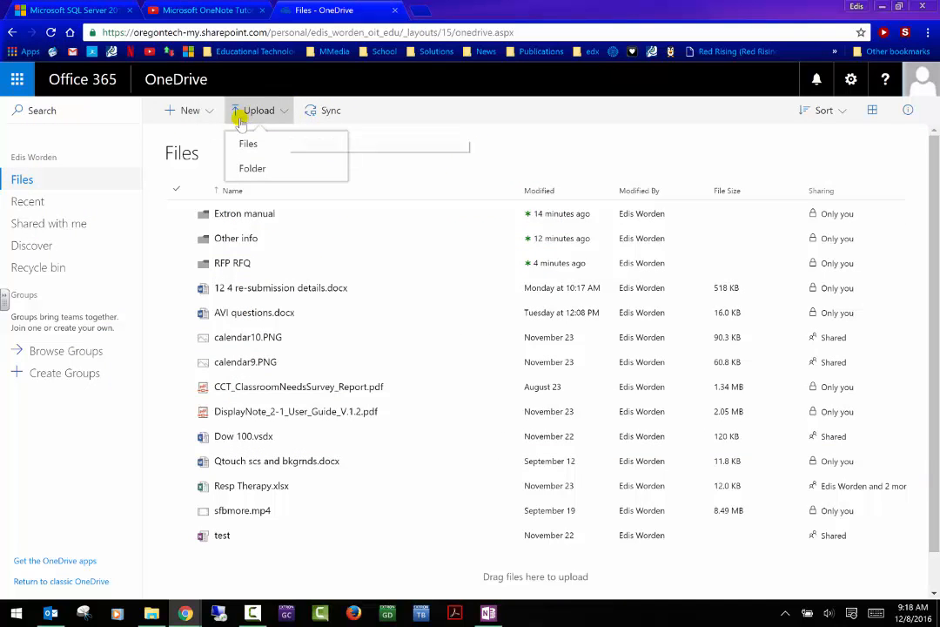
{"action": "left_click", "coordinate": [213, 120]}
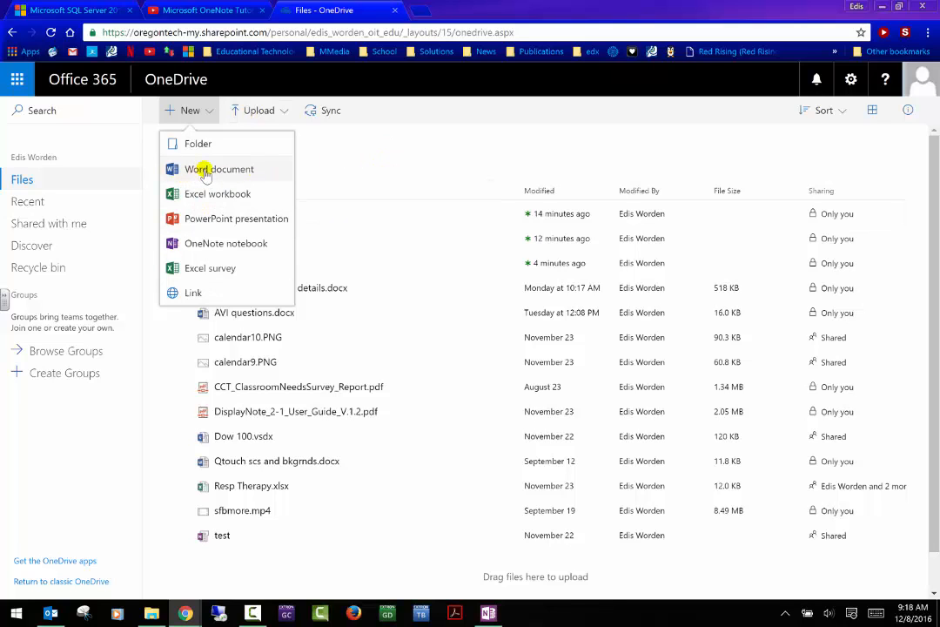
- Create a blank Word document (Document.docx) and return to the OneDrive Files list
{"action": "left_click", "coordinate": [205, 171]}
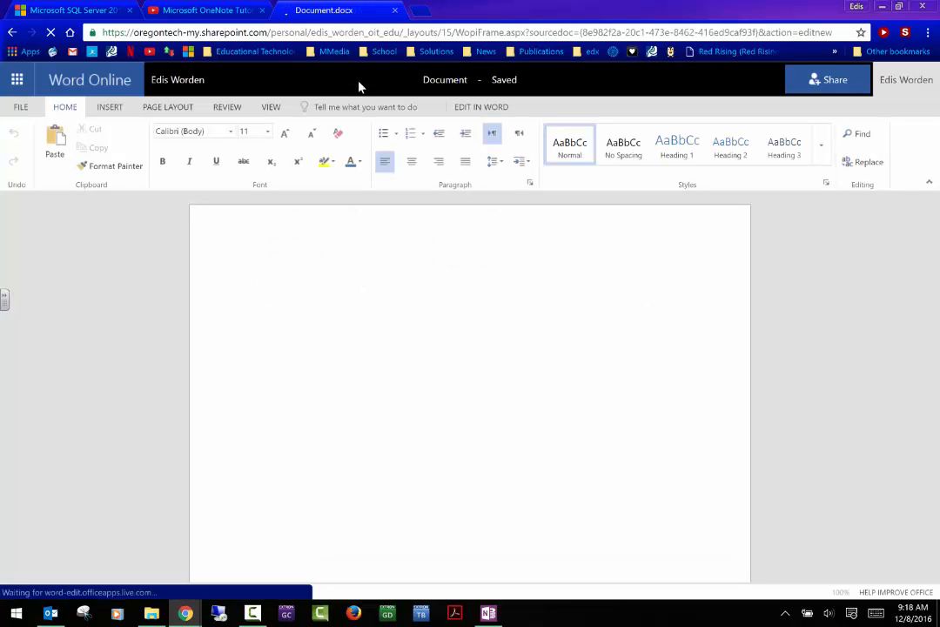
{"action": "left_click", "coordinate": [14, 33]}
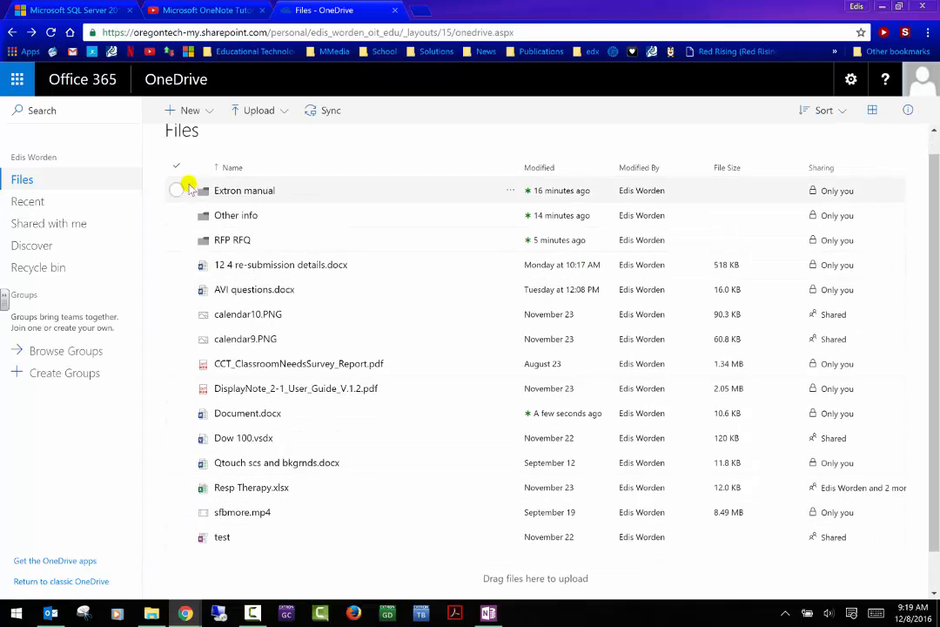
- Select calendar10.PNG, review its details pane, and start sharing it via Add People
{"action": "left_click", "coordinate": [175, 265]}
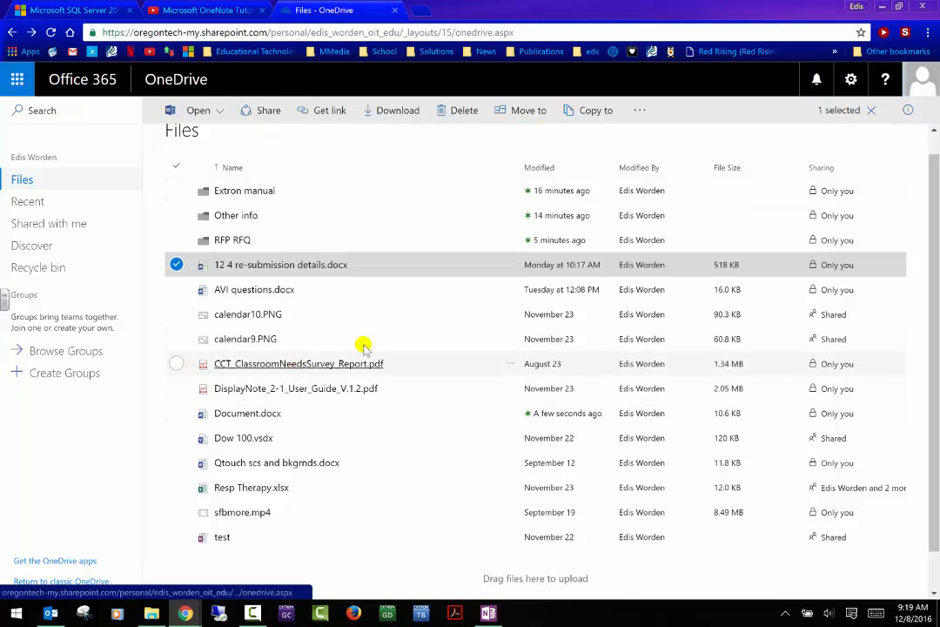
{"action": "left_click", "coordinate": [291, 318]}
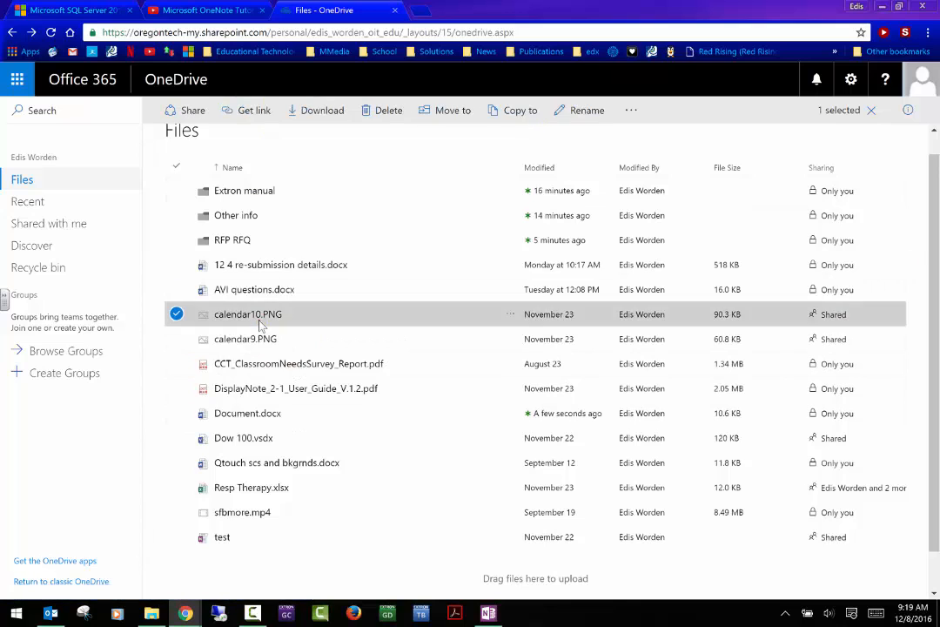
{"action": "left_click", "coordinate": [834, 316]}
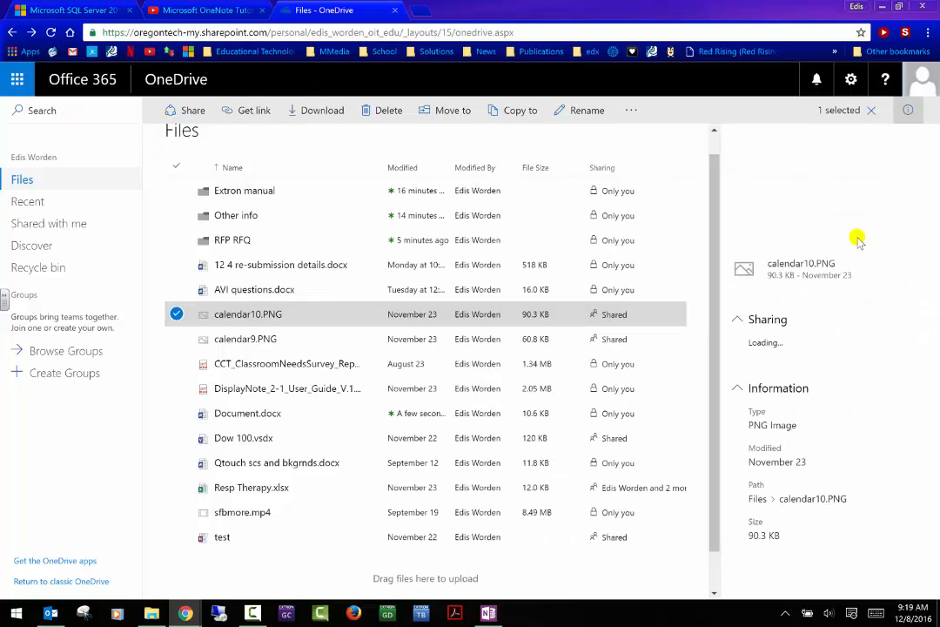
{"action": "scroll", "coordinate": [875, 382], "scroll_direction": "down", "scroll_amount": 2}
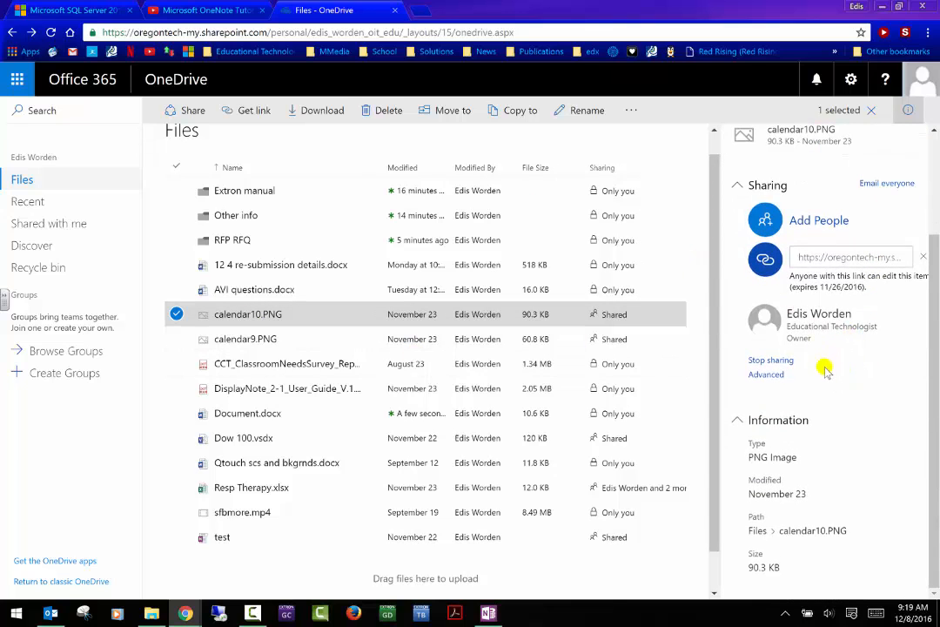
{"action": "scroll", "coordinate": [828, 367], "scroll_direction": "up", "scroll_amount": 3}
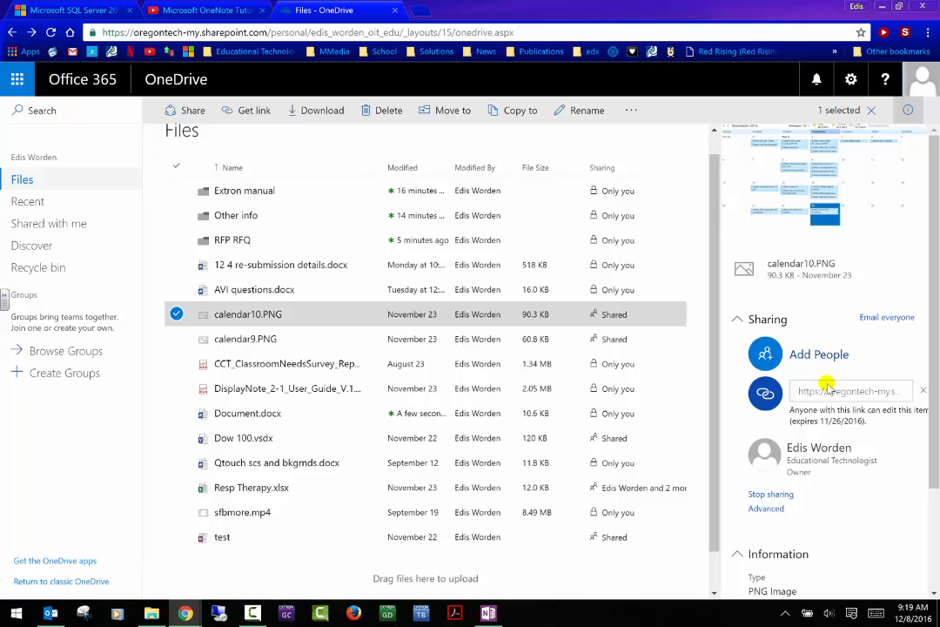
{"action": "left_click", "coordinate": [769, 357]}
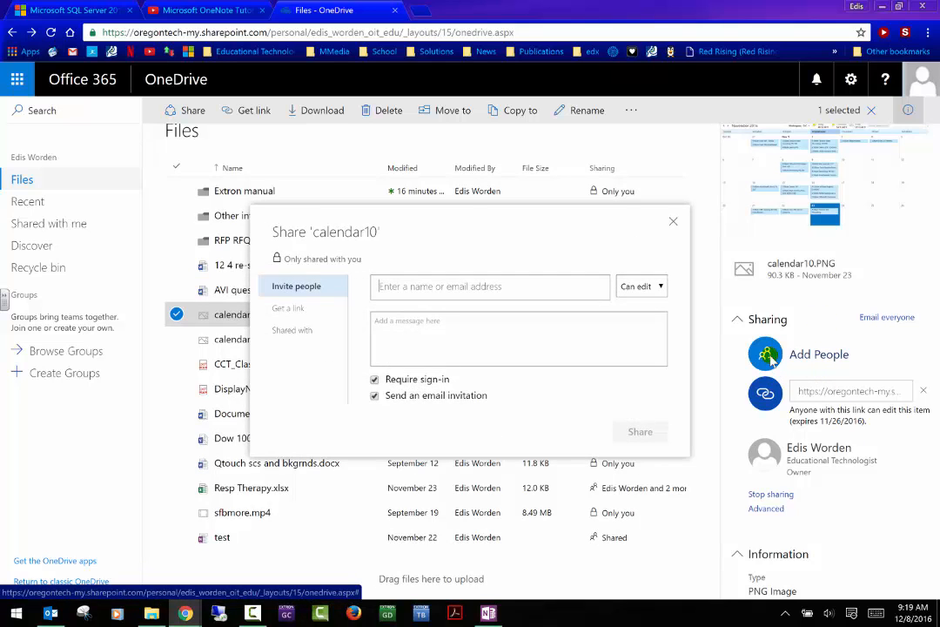
- View calendar10's guest link, then set invitee permission to Can view
{"action": "left_click", "coordinate": [291, 311]}
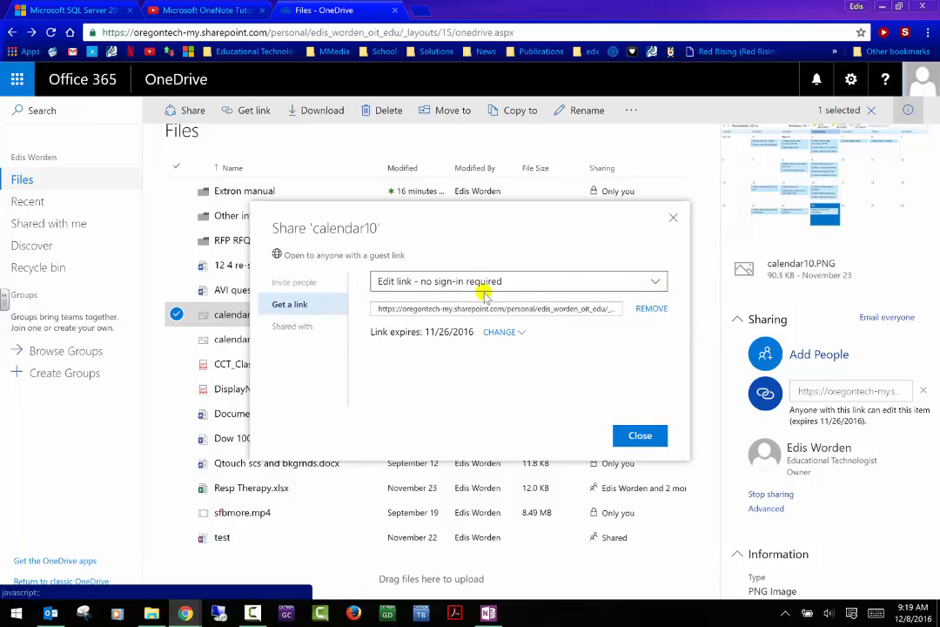
{"action": "left_click", "coordinate": [309, 286]}
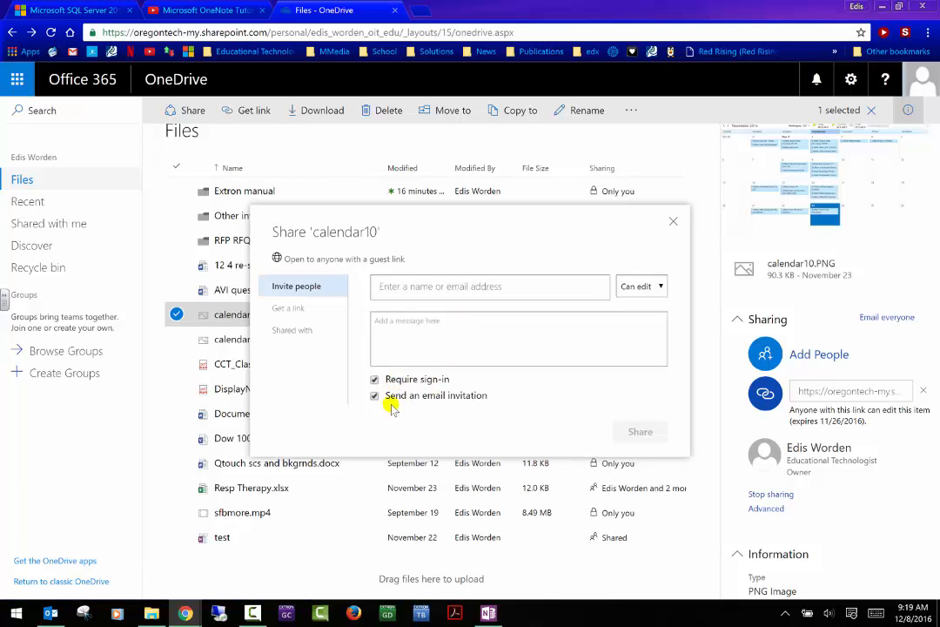
{"action": "left_click", "coordinate": [653, 294]}
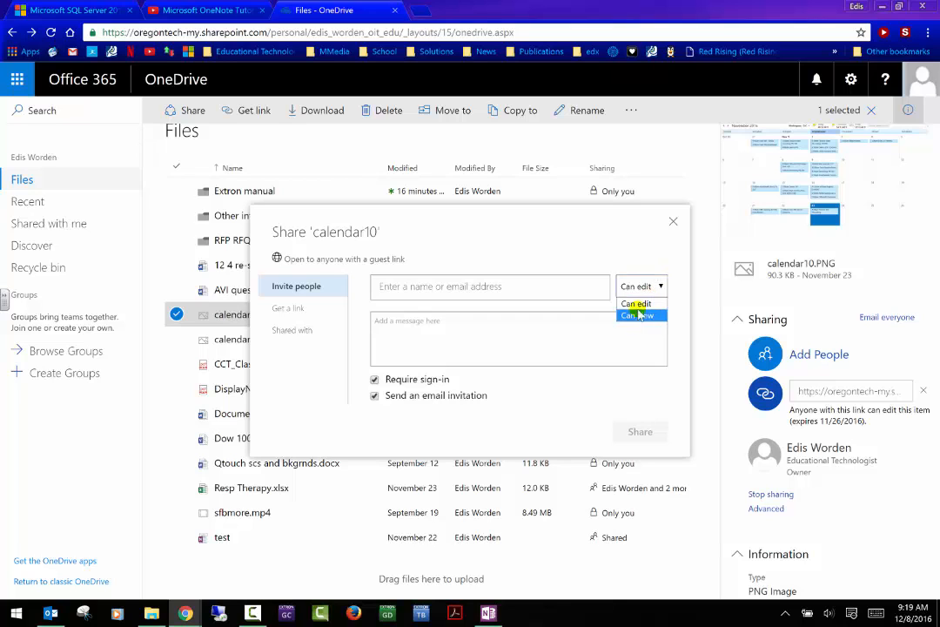
{"action": "left_click", "coordinate": [638, 316]}
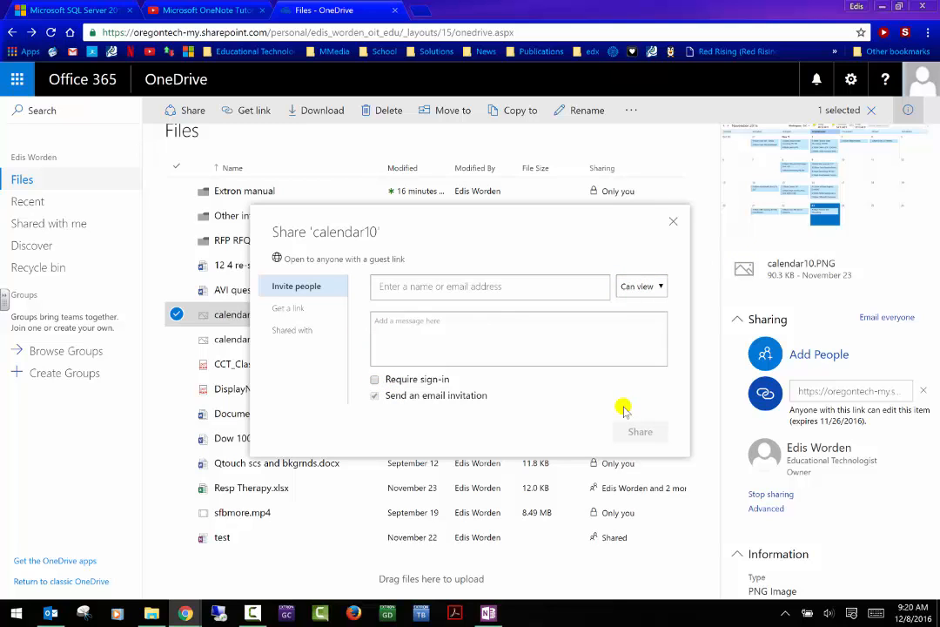
- Check who calendar10 is shared with and its advanced permissions, then close the Share dialog
{"action": "left_click", "coordinate": [294, 330]}
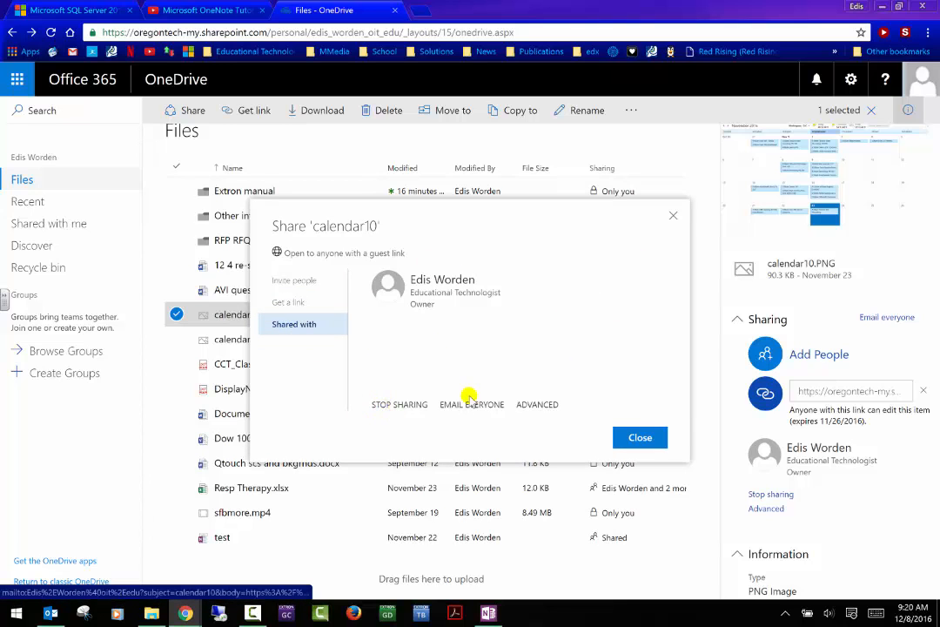
{"action": "left_click", "coordinate": [548, 405]}
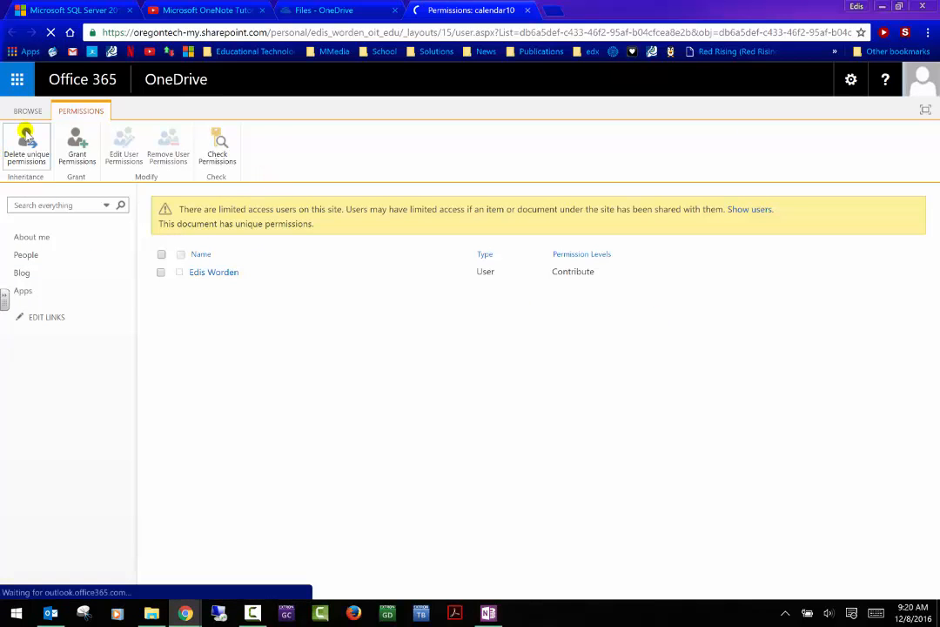
{"action": "left_click", "coordinate": [532, 11]}
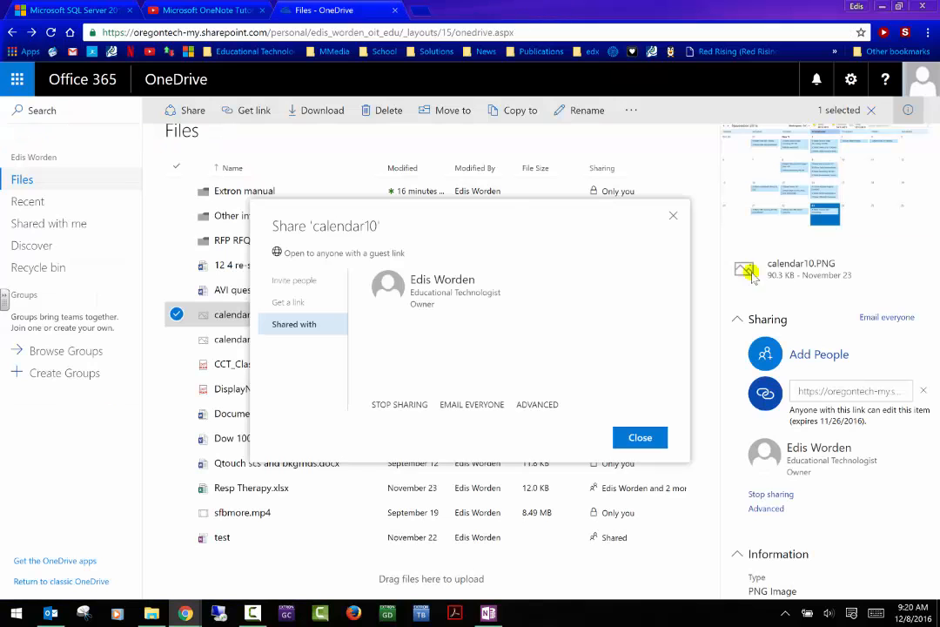
{"action": "left_click", "coordinate": [673, 217]}
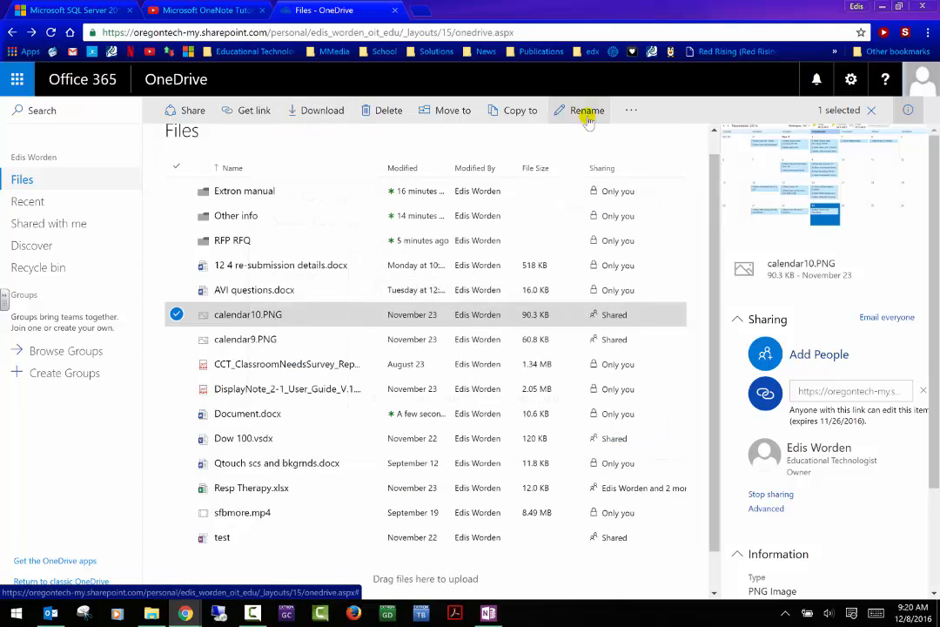
- View calendar10.PNG's version history (single version 1.0, 90.3 KB) and close it
{"action": "left_click", "coordinate": [637, 117]}
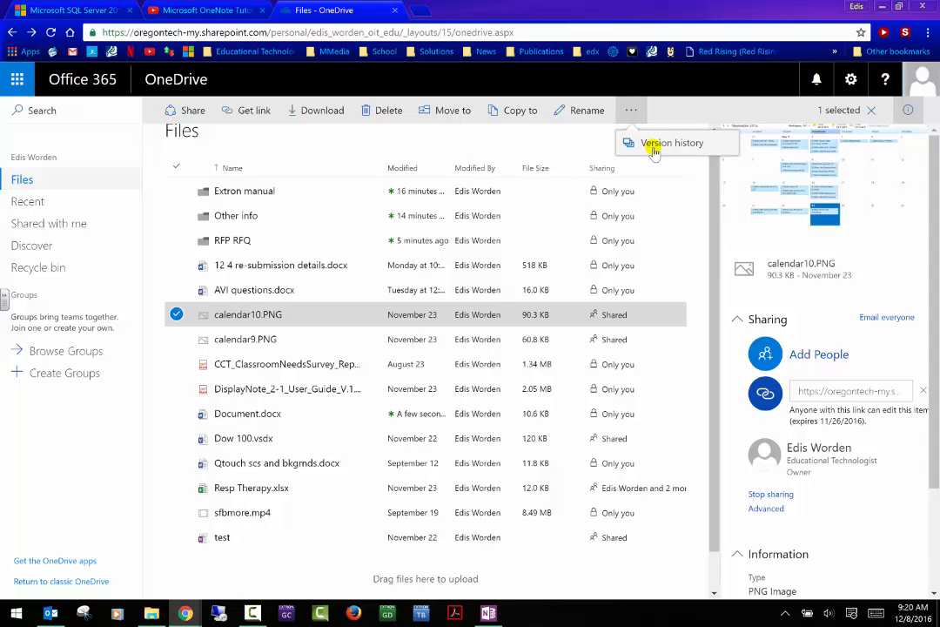
{"action": "left_click", "coordinate": [654, 150]}
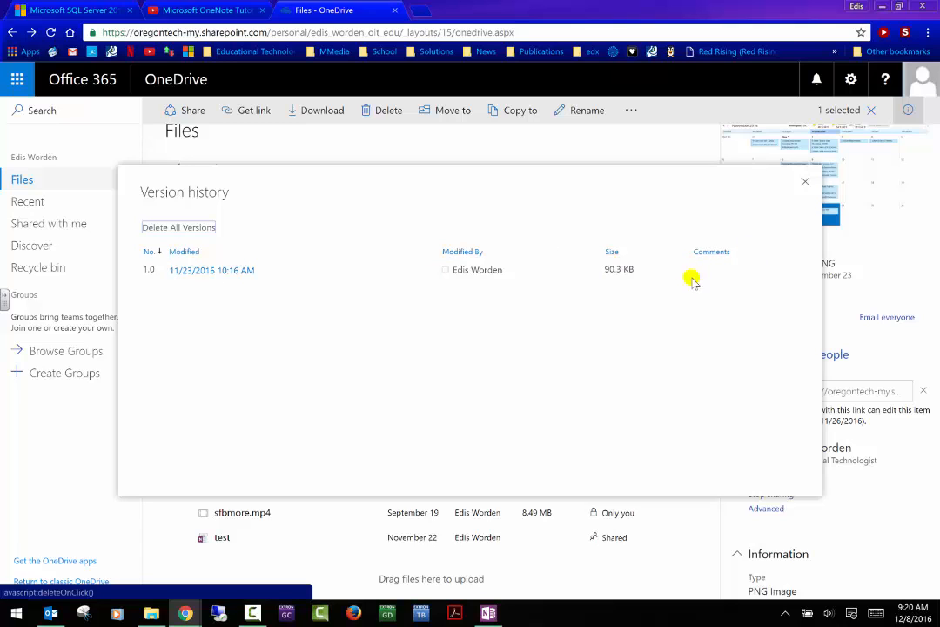
{"action": "left_click", "coordinate": [804, 186]}
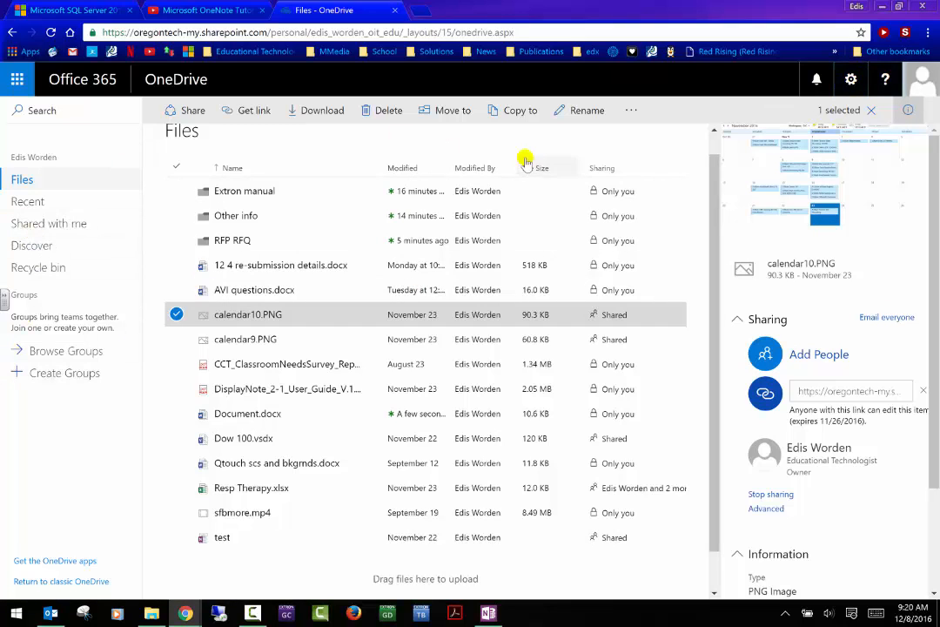
- Get calendar10.PNG's guest edit link, select its URL, and view the expiry options unchanged
{"action": "left_click", "coordinate": [255, 111]}
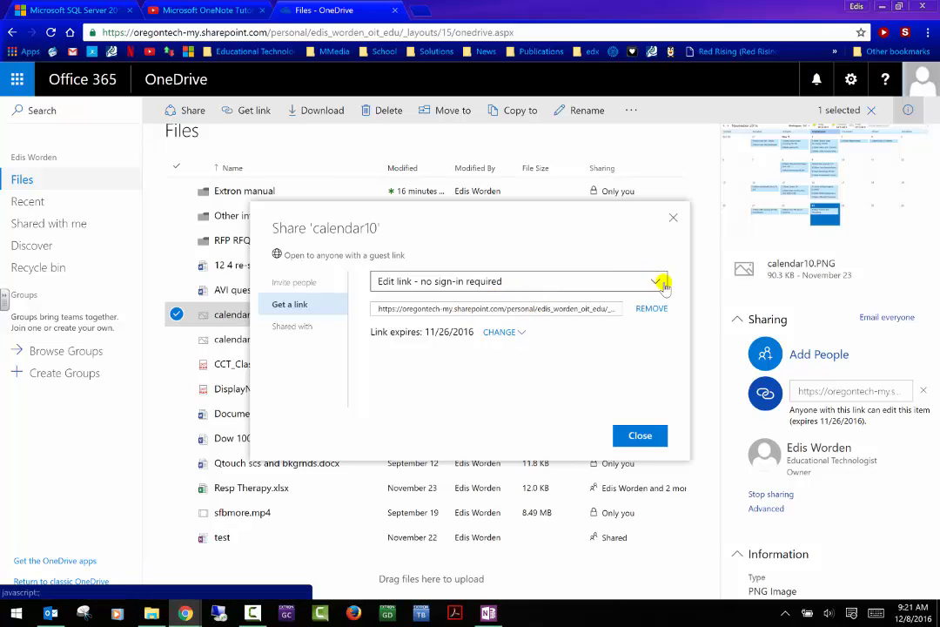
{"action": "left_click", "coordinate": [492, 310]}
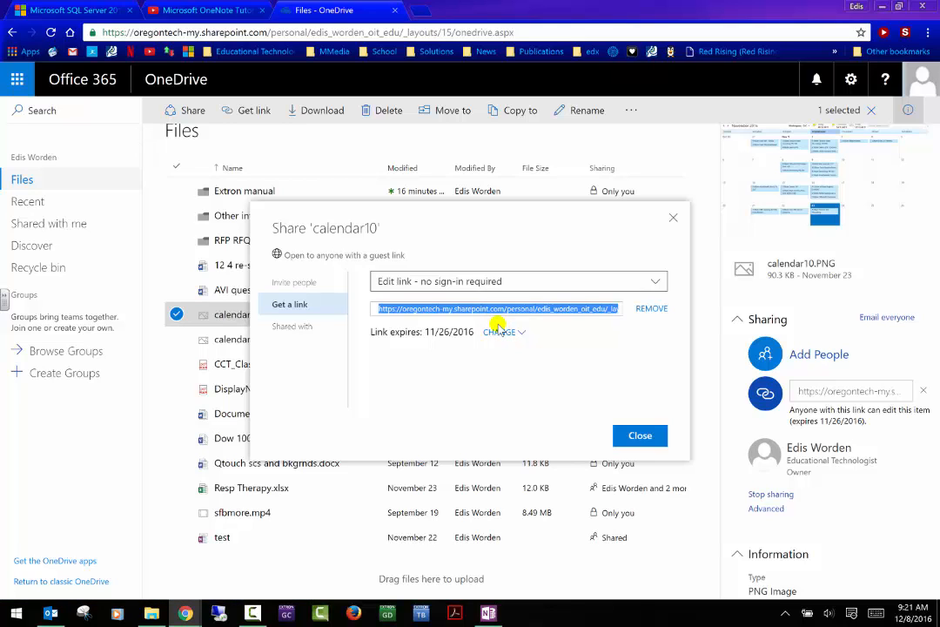
{"action": "left_click", "coordinate": [523, 333]}
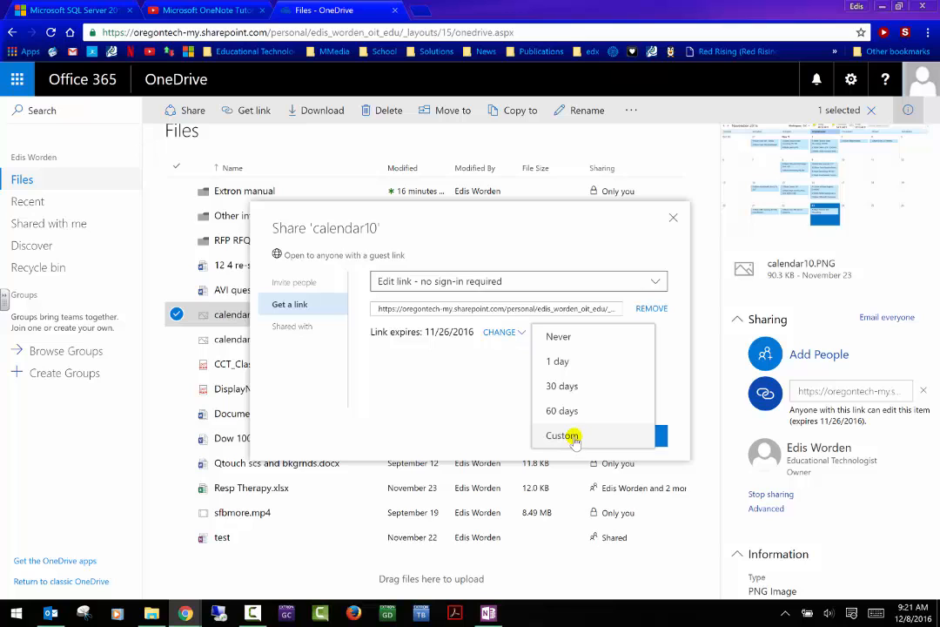
{"action": "left_click", "coordinate": [422, 393]}
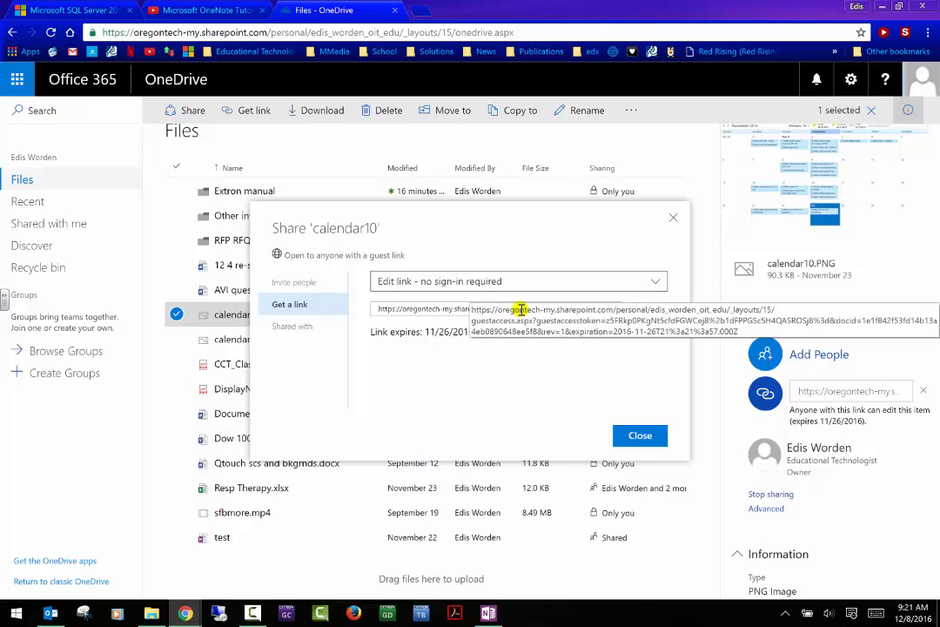
- Look at the available link types, close the sharing window, and clear the file selection
{"action": "left_click", "coordinate": [656, 284]}
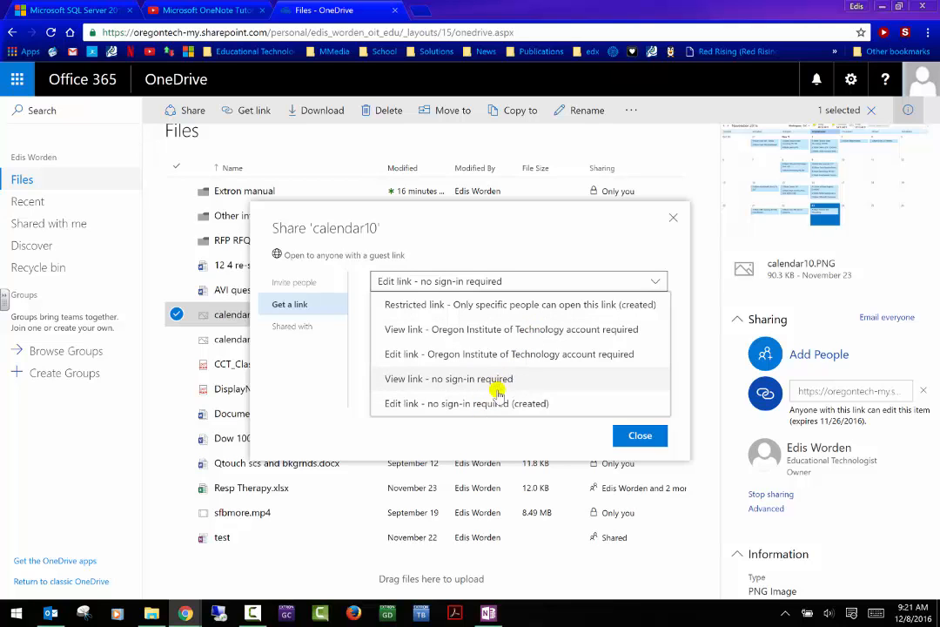
{"action": "left_click", "coordinate": [658, 437]}
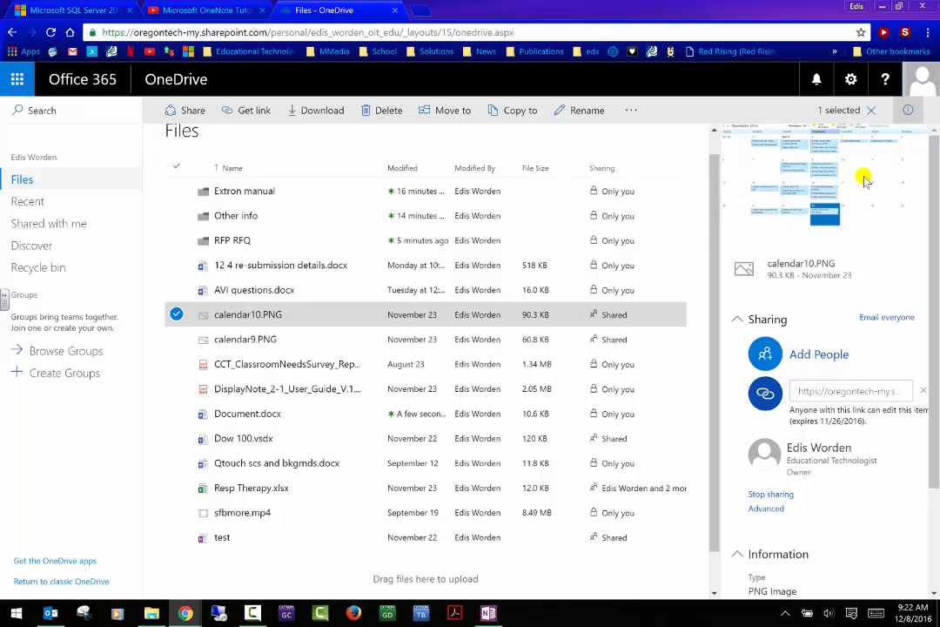
{"action": "left_click", "coordinate": [871, 109]}
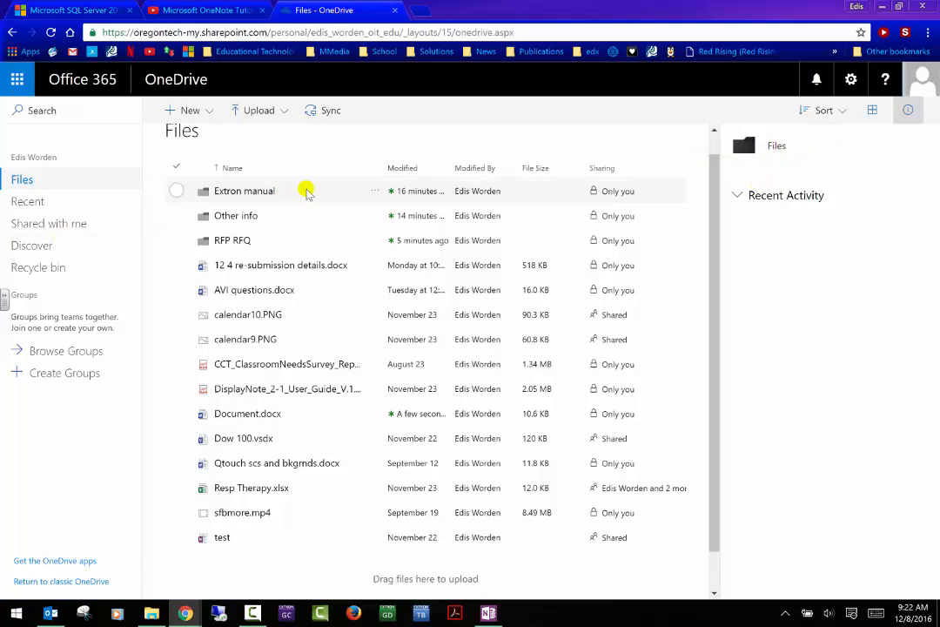
{"action": "left_click", "coordinate": [98, 181]}
{"action": "left_click", "coordinate": [215, 114]}
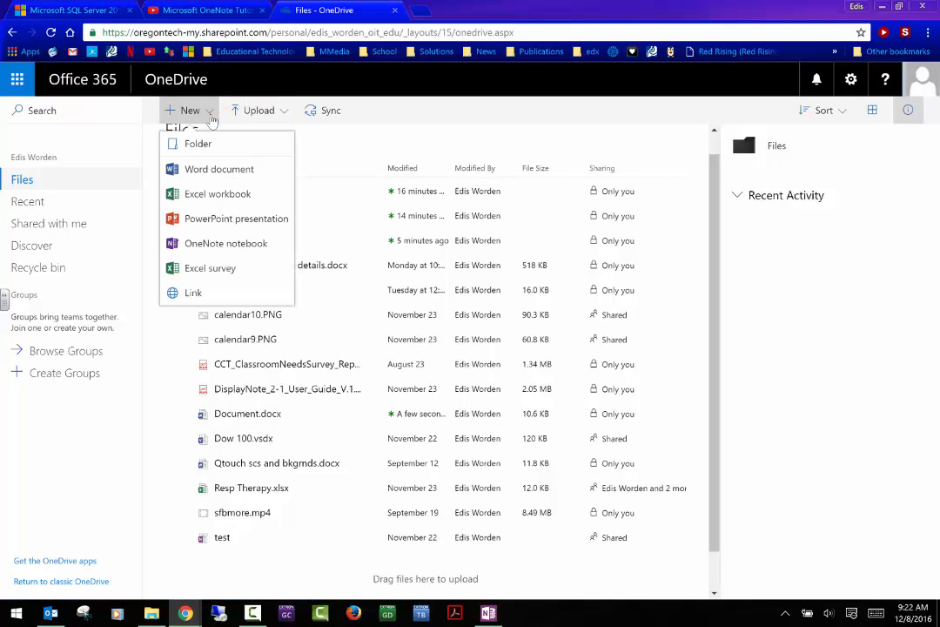
{"action": "left_click", "coordinate": [210, 118]}
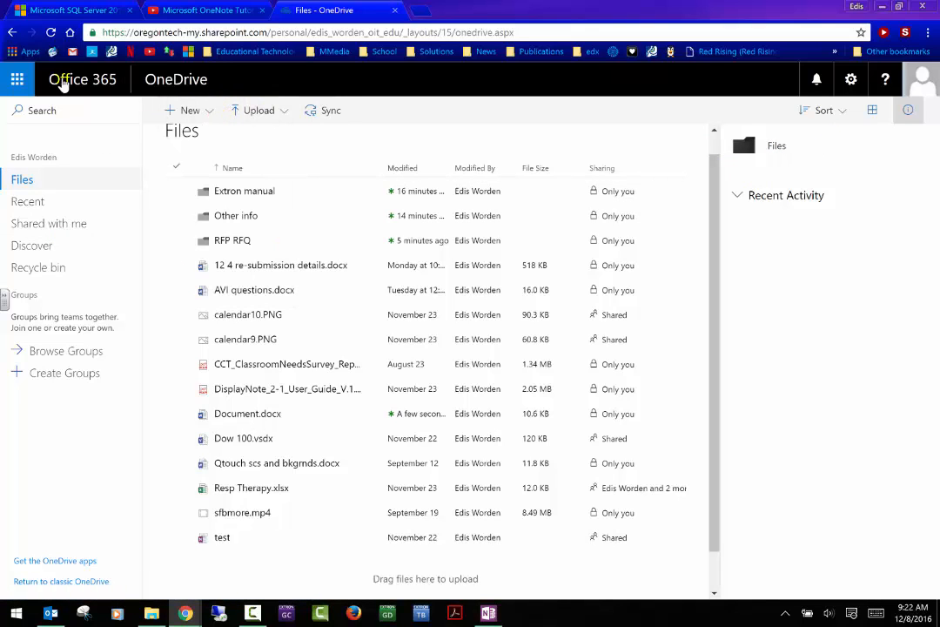
{"action": "left_click", "coordinate": [19, 80]}
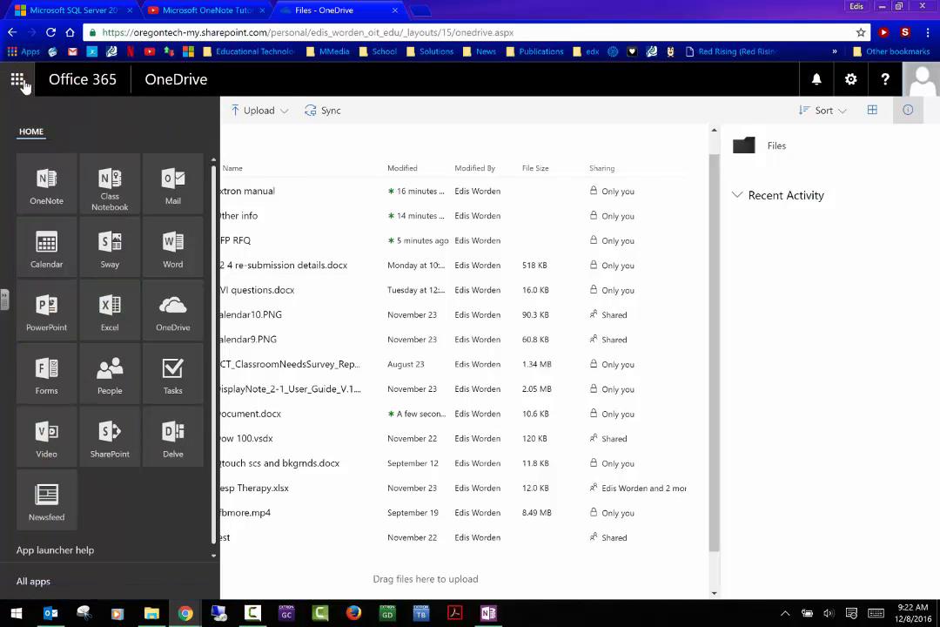
{"action": "left_click", "coordinate": [21, 83]}
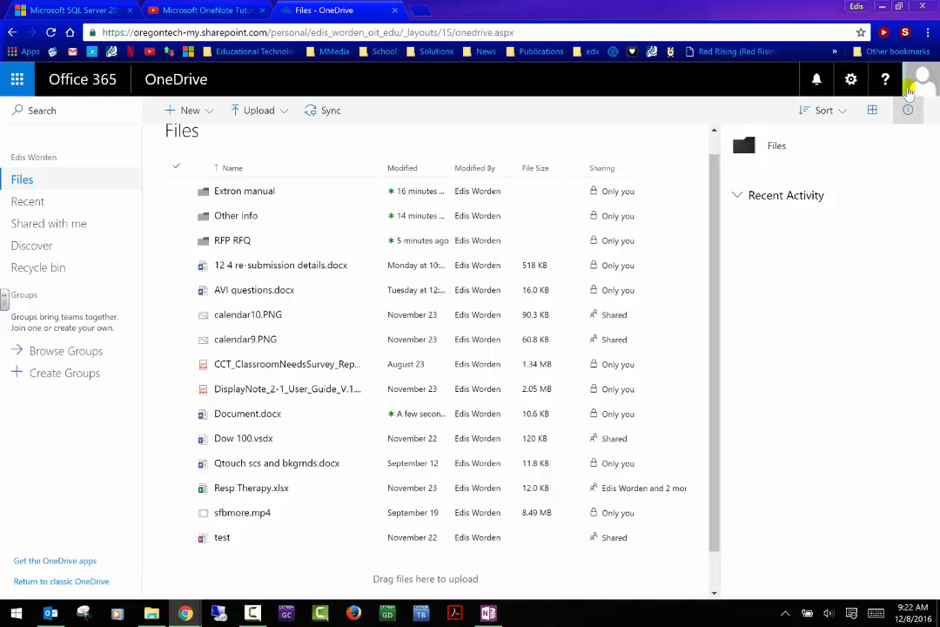
- Briefly visit Site settings, return to Files, and reopen the Settings pane
{"action": "left_click", "coordinate": [853, 82]}
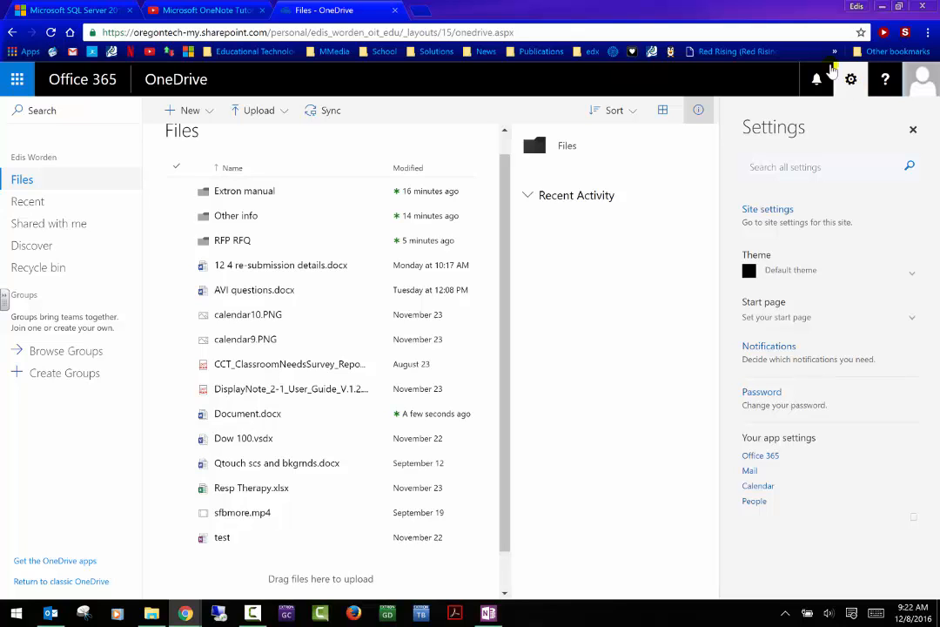
{"action": "left_click", "coordinate": [762, 211]}
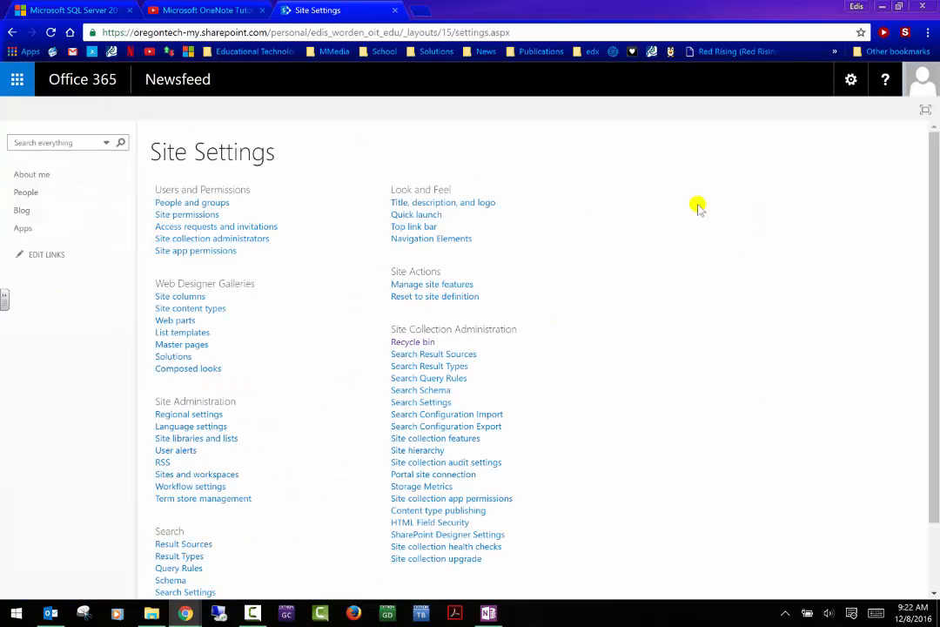
{"action": "left_click", "coordinate": [5, 31]}
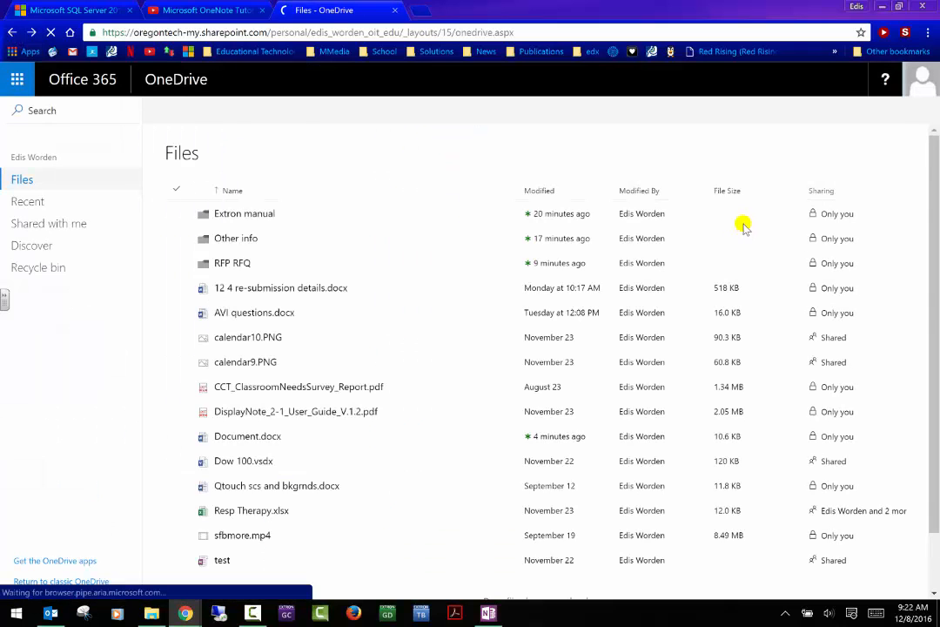
{"action": "left_click", "coordinate": [851, 81]}
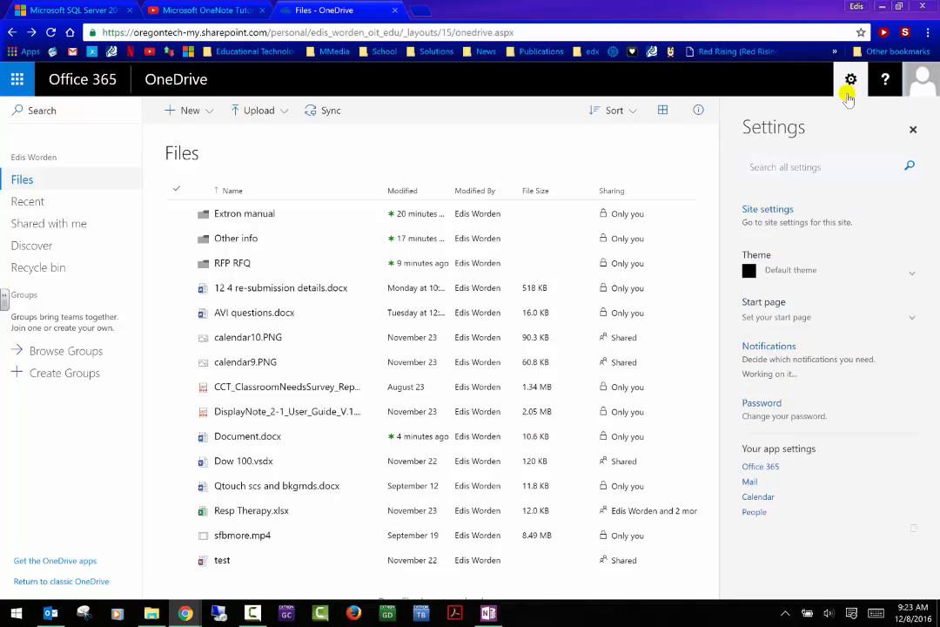
- Apply the green One World theme from the Theme settings
{"action": "left_click", "coordinate": [914, 273]}
{"action": "scroll", "coordinate": [914, 273], "scroll_direction": "down", "scroll_amount": 2}
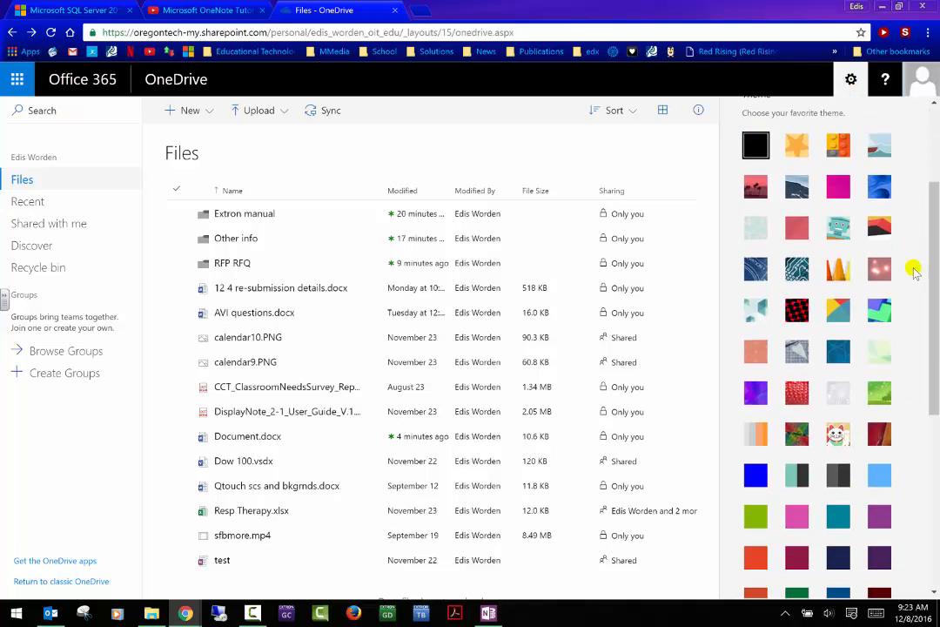
{"action": "scroll", "coordinate": [914, 273], "scroll_direction": "down", "scroll_amount": 2}
{"action": "left_click", "coordinate": [883, 306]}
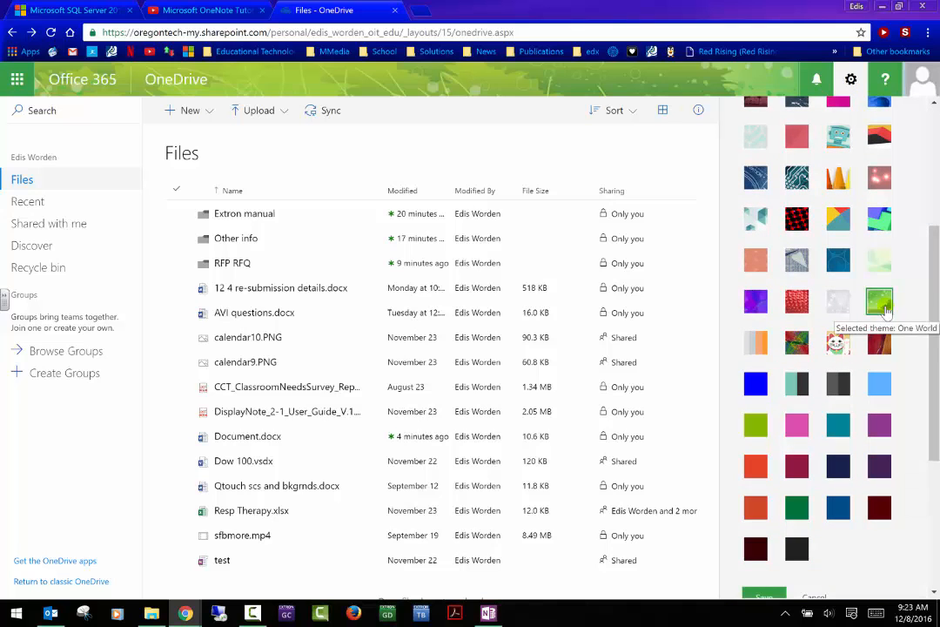
{"action": "scroll", "coordinate": [874, 300], "scroll_direction": "down", "scroll_amount": 1}
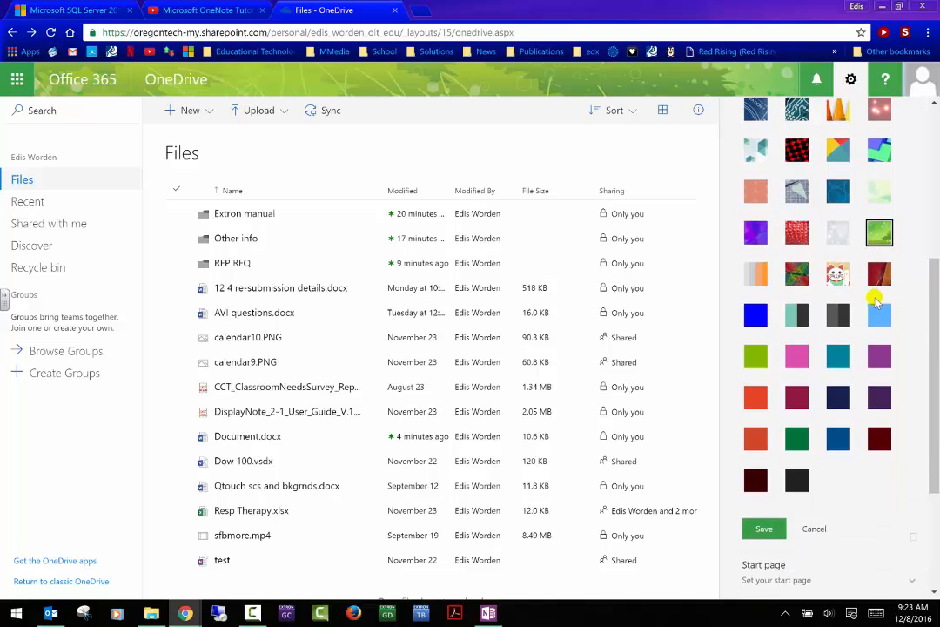
{"action": "scroll", "coordinate": [875, 300], "scroll_direction": "up", "scroll_amount": 3}
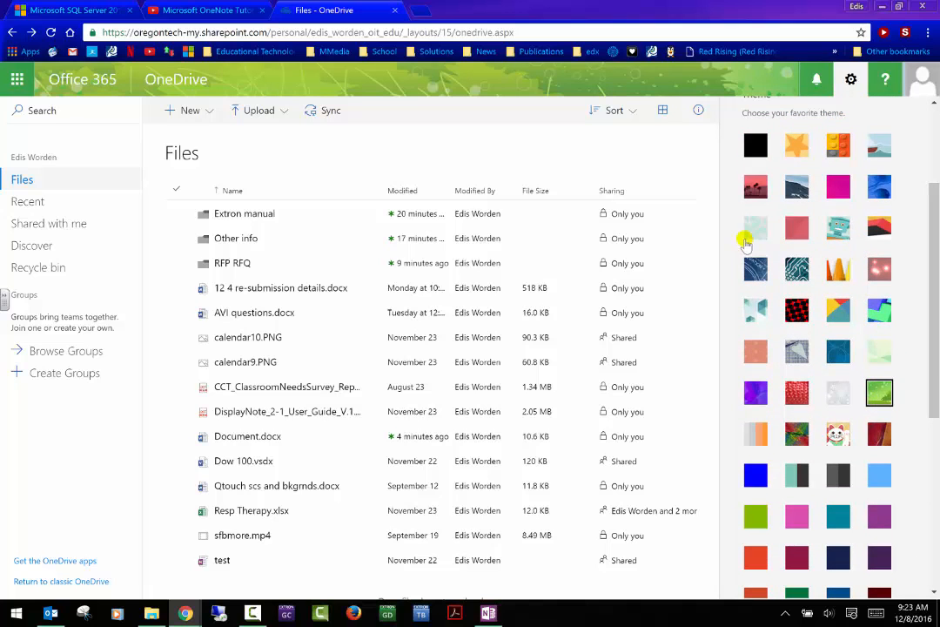
{"action": "scroll", "coordinate": [915, 262], "scroll_direction": "down", "scroll_amount": 1}
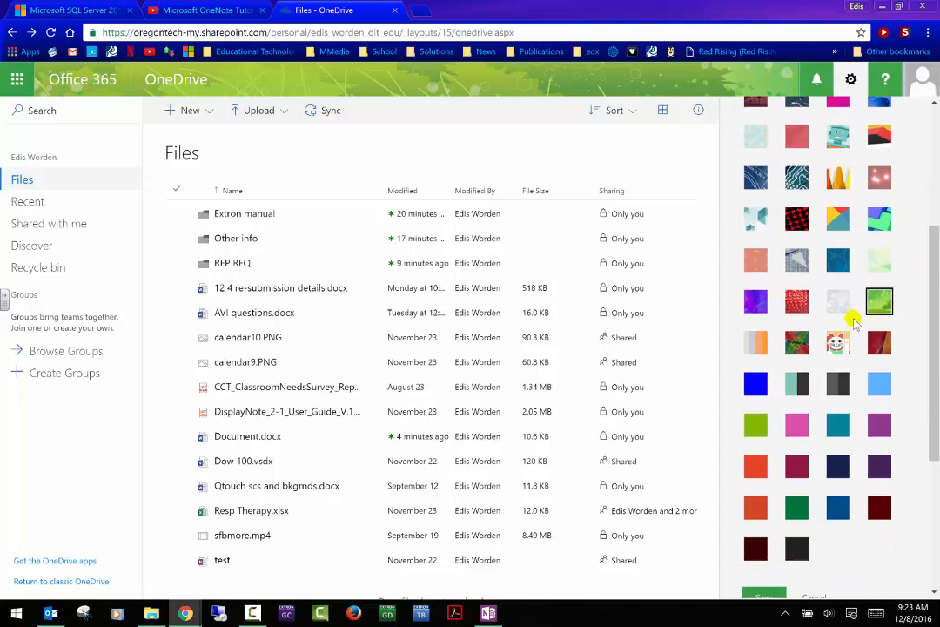
{"action": "scroll", "coordinate": [835, 366], "scroll_direction": "down", "scroll_amount": 3}
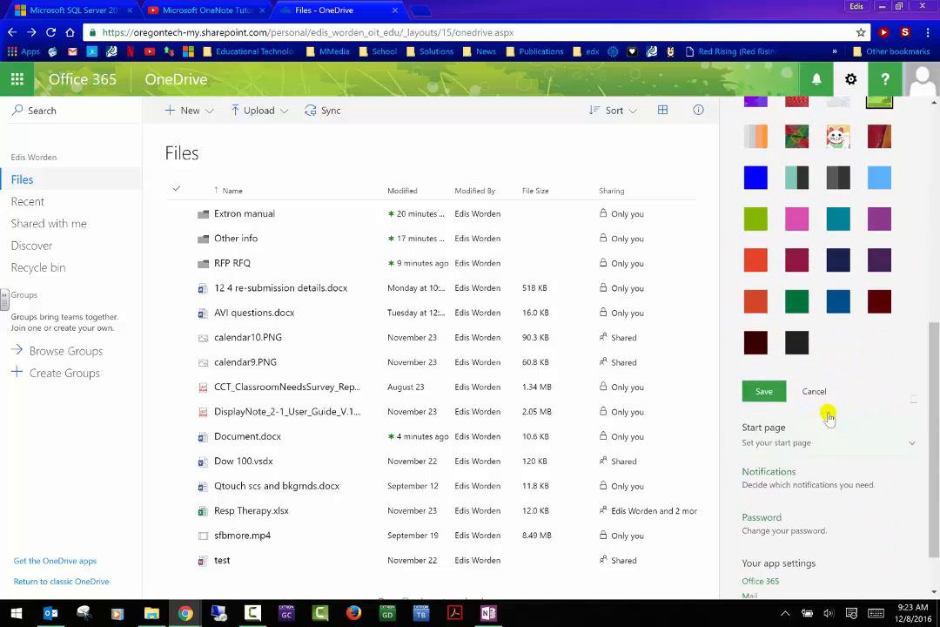
{"action": "scroll", "coordinate": [833, 405], "scroll_direction": "down", "scroll_amount": 1}
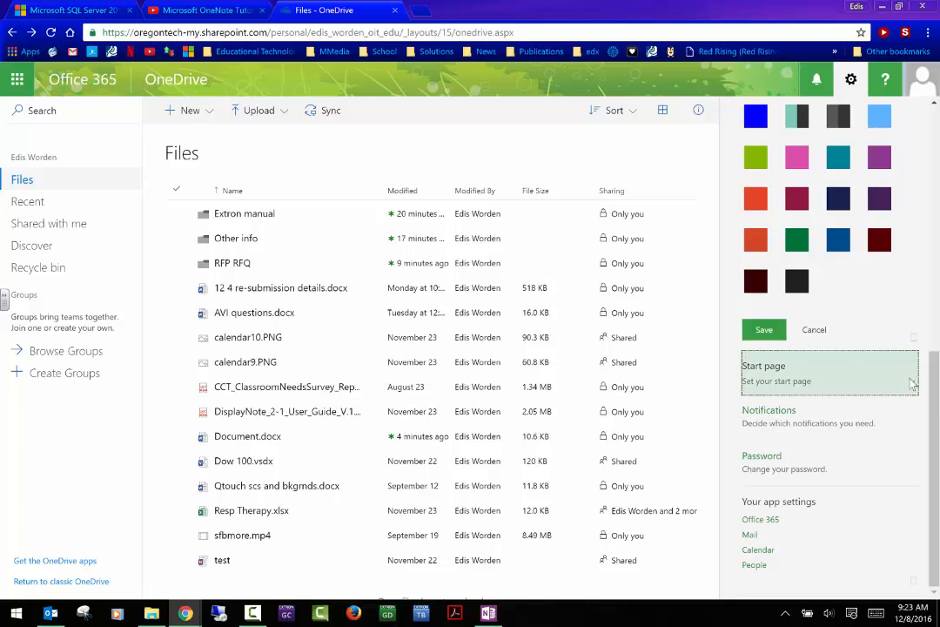
- Check the Start page choices without changing them, then open Notifications settings
{"action": "left_click", "coordinate": [913, 383]}
{"action": "scroll", "coordinate": [896, 374], "scroll_direction": "down", "scroll_amount": 1}
{"action": "left_click", "coordinate": [905, 347]}
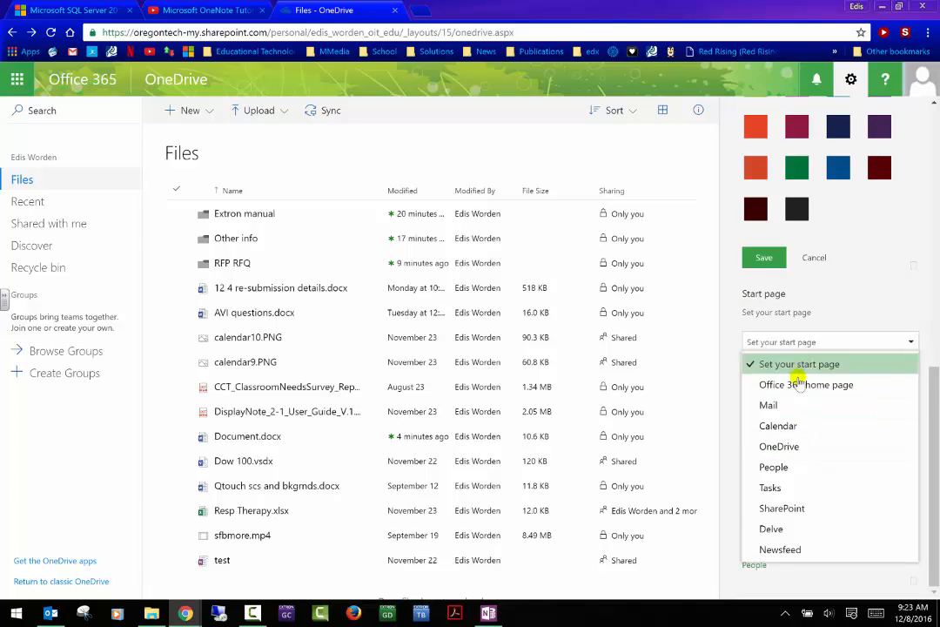
{"action": "left_click", "coordinate": [893, 292]}
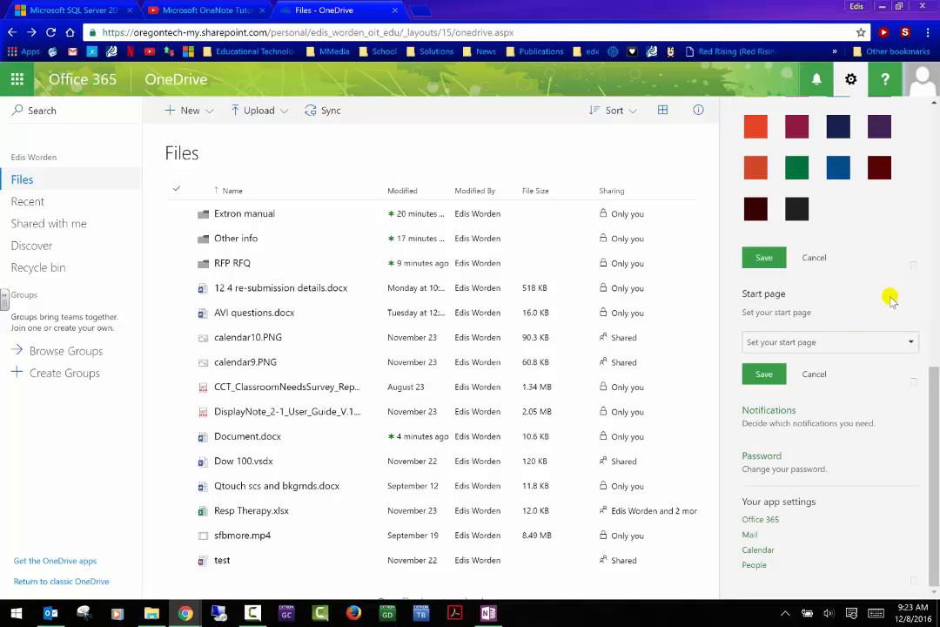
{"action": "left_click", "coordinate": [829, 428]}
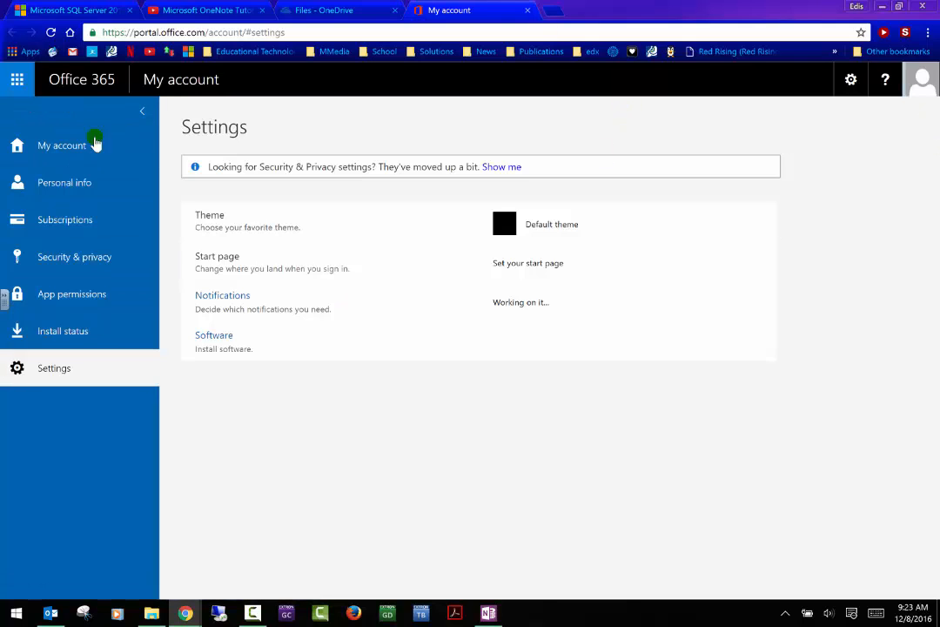
- Close My account and Settings, preview the New menu, then open Notifications showing nothing new
{"action": "left_click", "coordinate": [526, 11]}
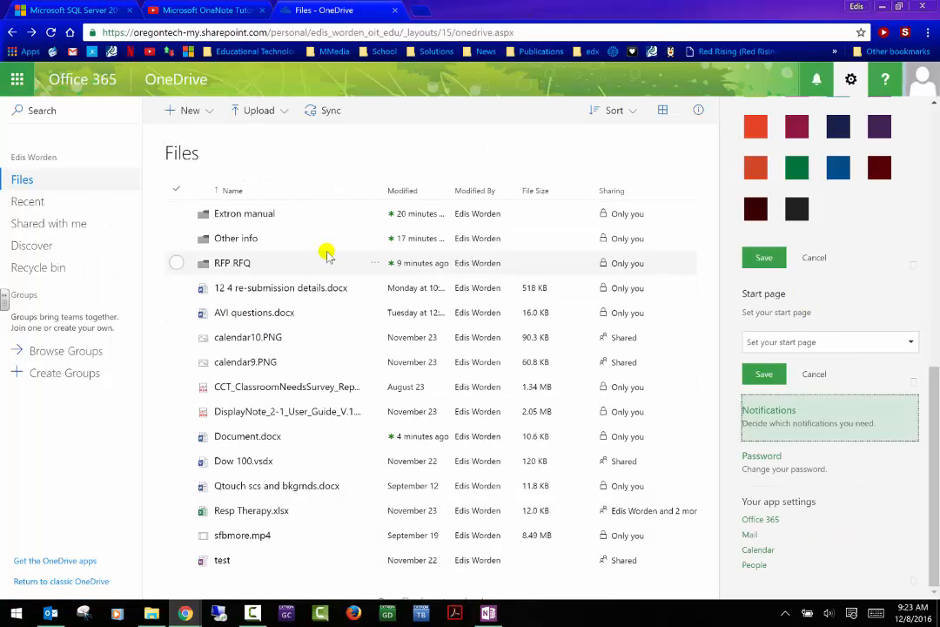
{"action": "left_click", "coordinate": [860, 90]}
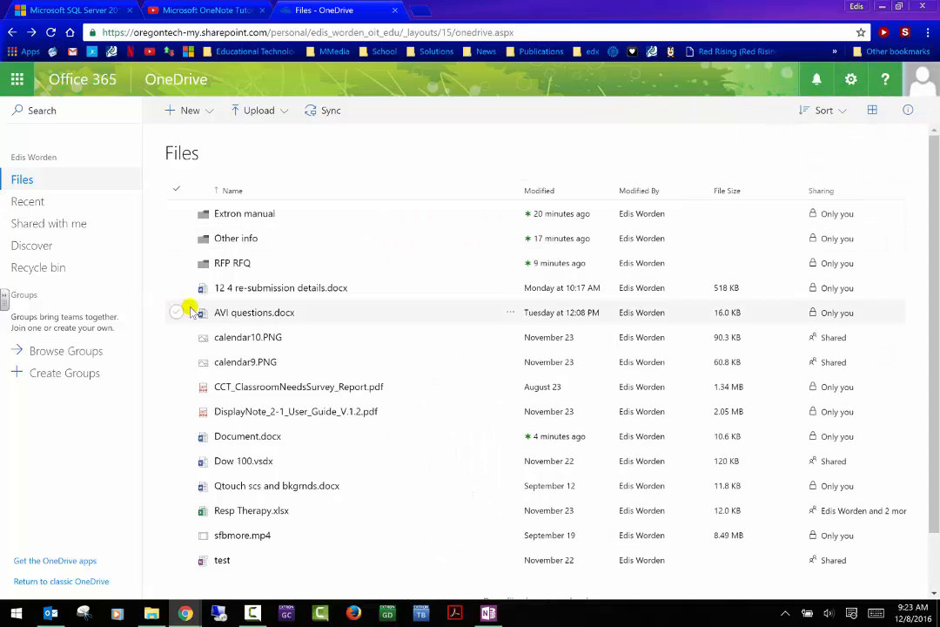
{"action": "left_click", "coordinate": [210, 117]}
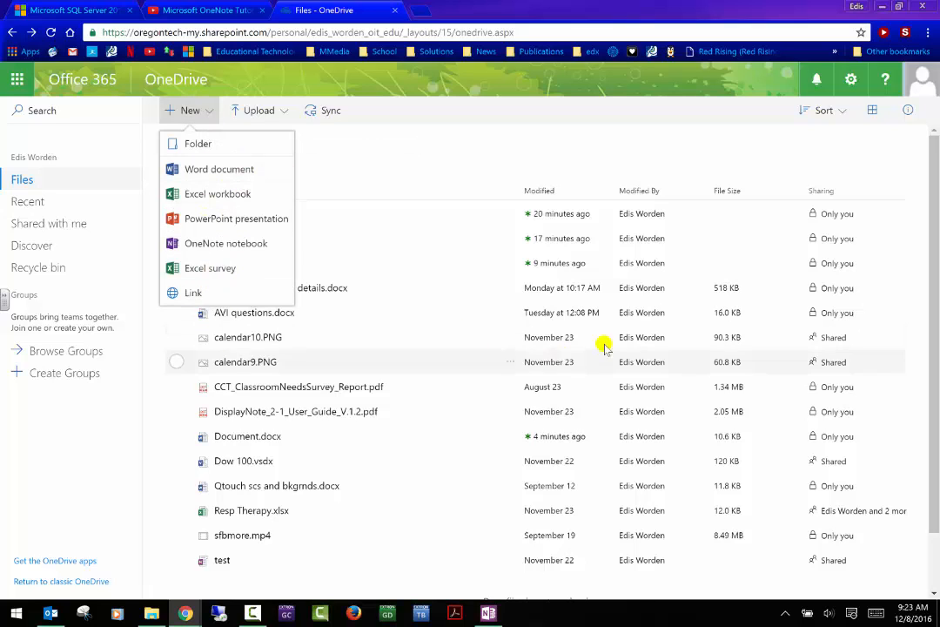
{"action": "left_click", "coordinate": [94, 468]}
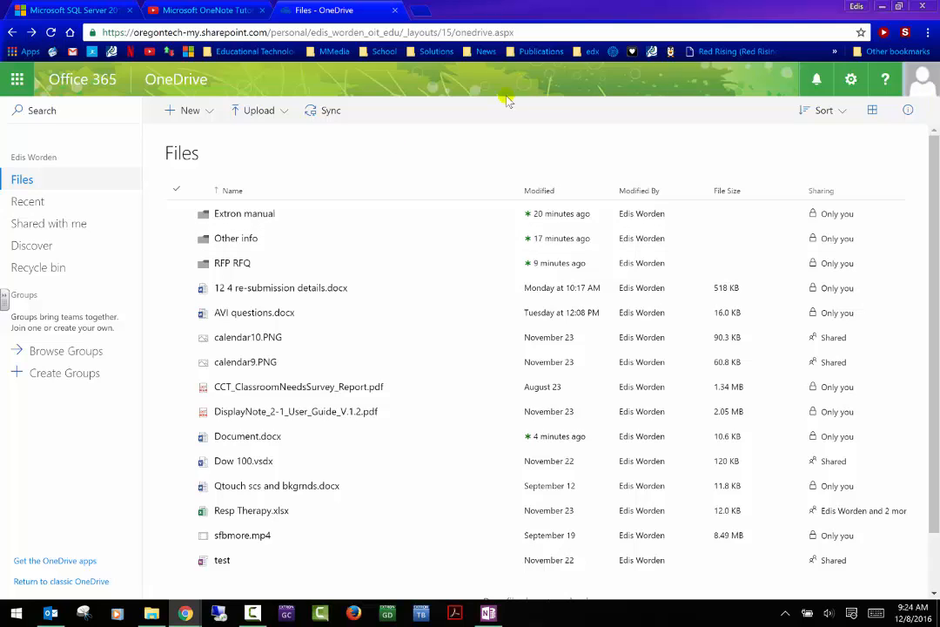
{"action": "left_click", "coordinate": [812, 83]}
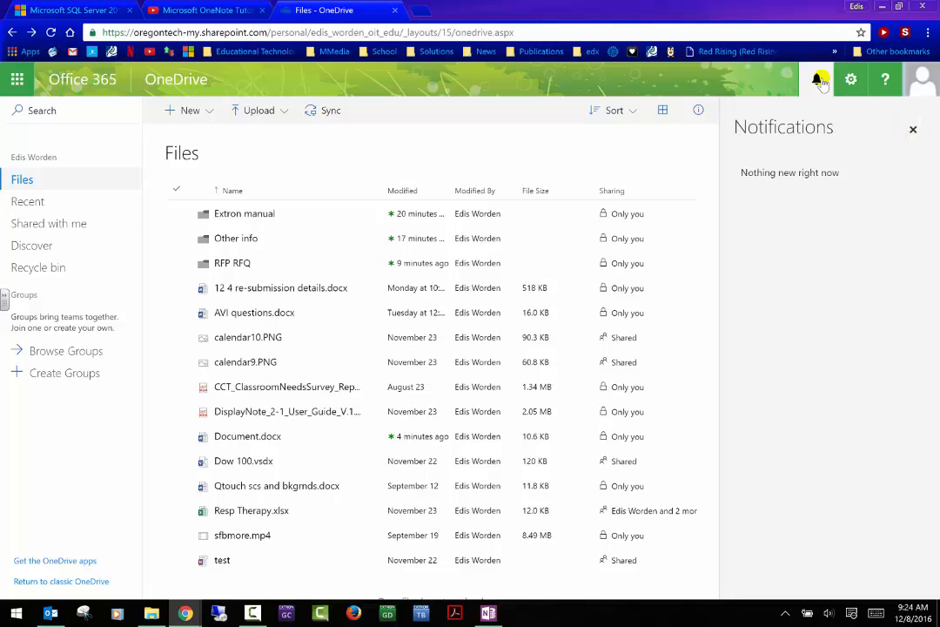
- Close the Notifications pane and search for 'assignment', suggesting 365-PD Student intro.pdf, in1608.pdf and ECS_Online_Files.zip
{"action": "left_click", "coordinate": [914, 129]}
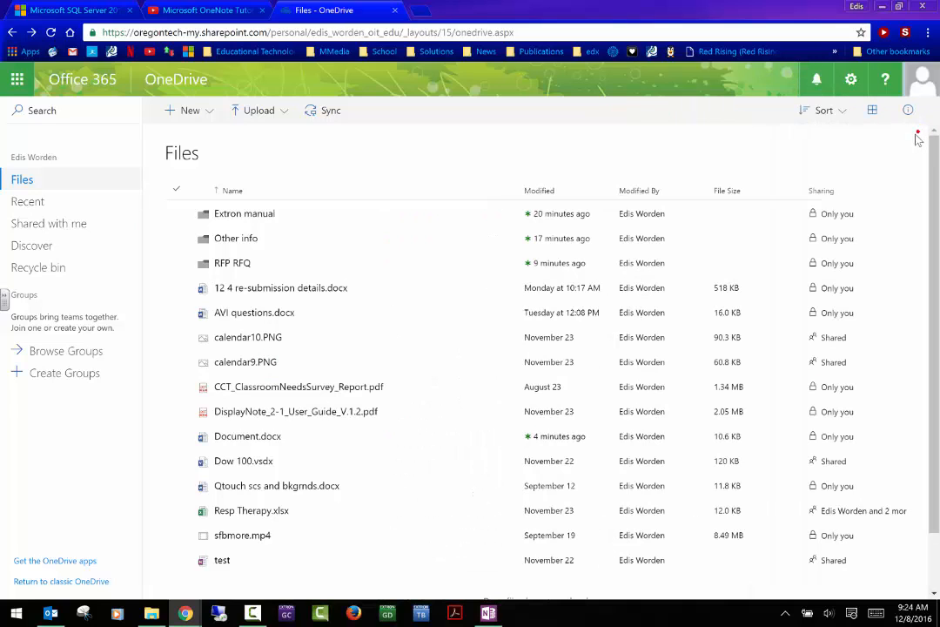
{"action": "left_click", "coordinate": [74, 113]}
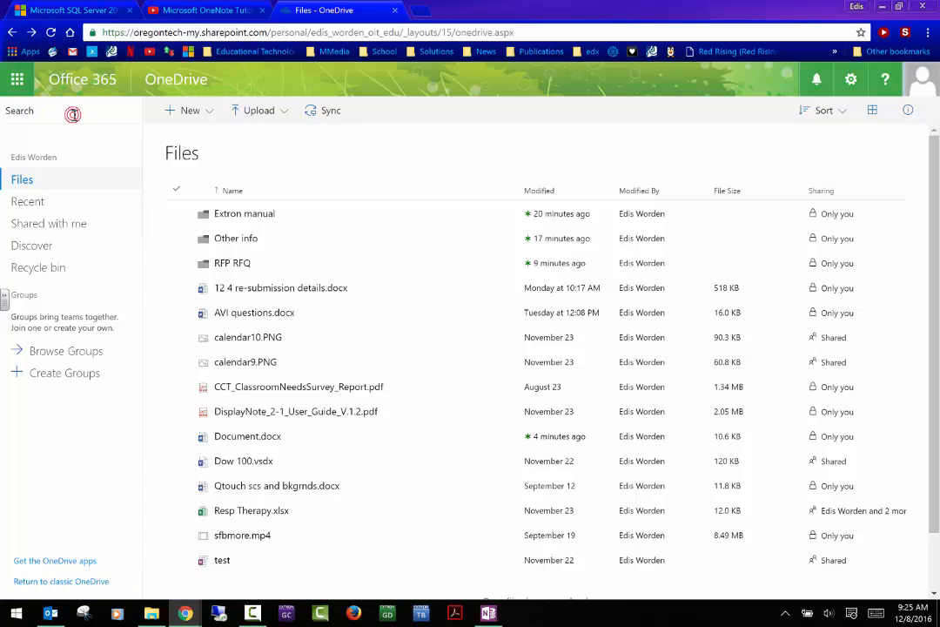
{"action": "type", "text": "assignment"}
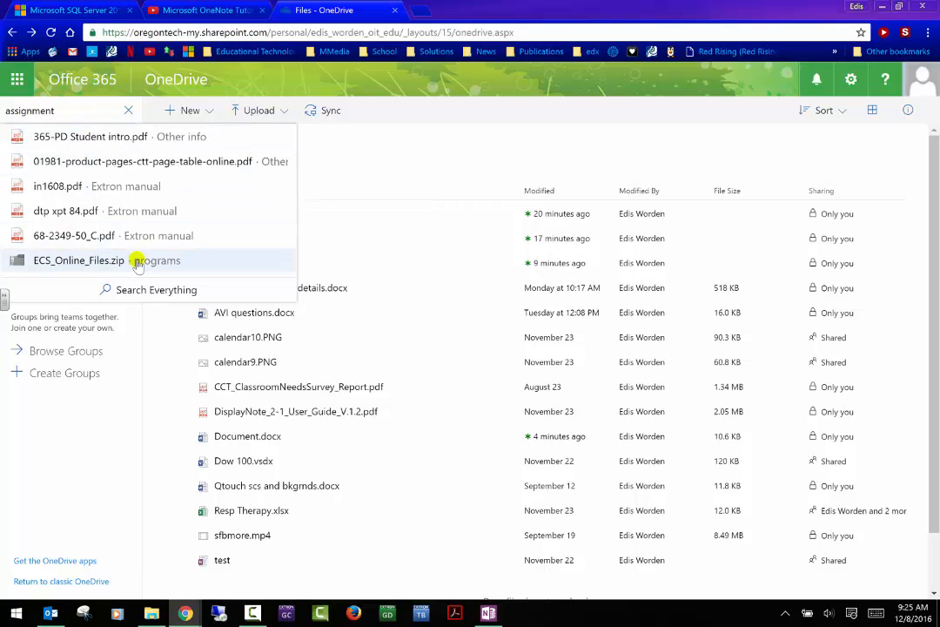
- Open 365-PD Student intro.pdf, find 'assignment' in it (3 matches), then close it
{"action": "left_click", "coordinate": [129, 148]}
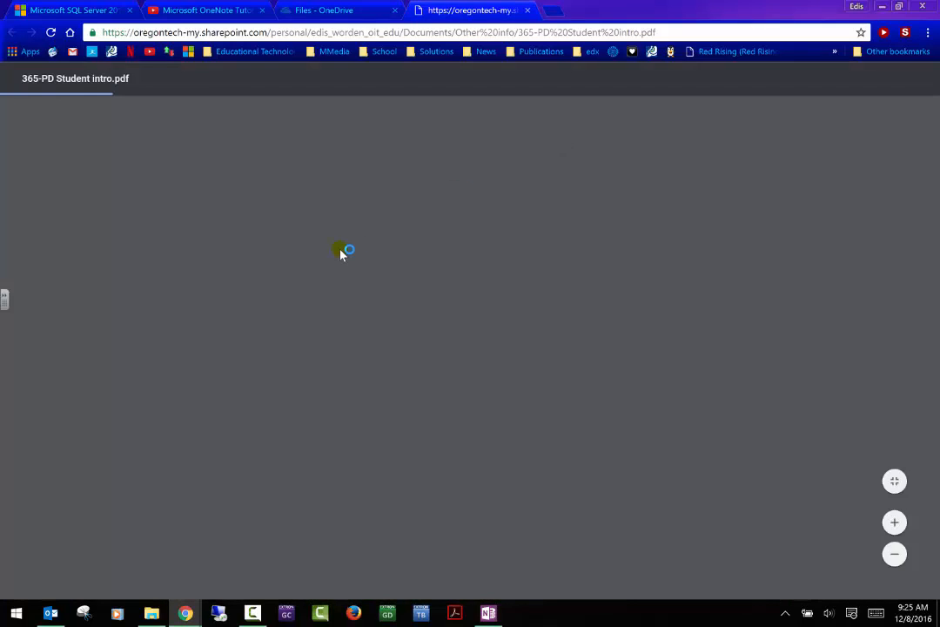
{"action": "scroll", "coordinate": [339, 250], "scroll_direction": "down", "scroll_amount": 6}
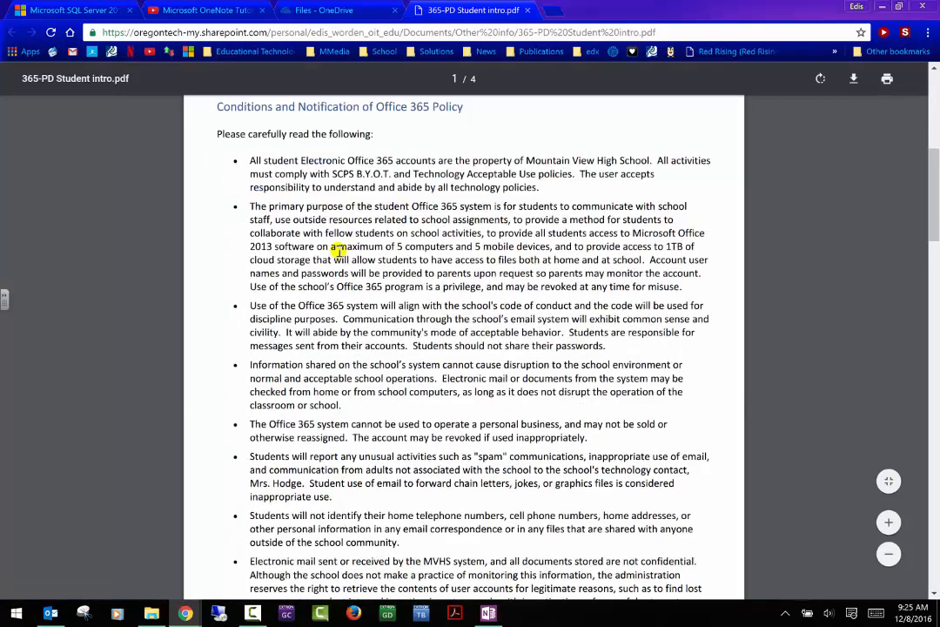
{"action": "key", "text": "ctrl+f"}
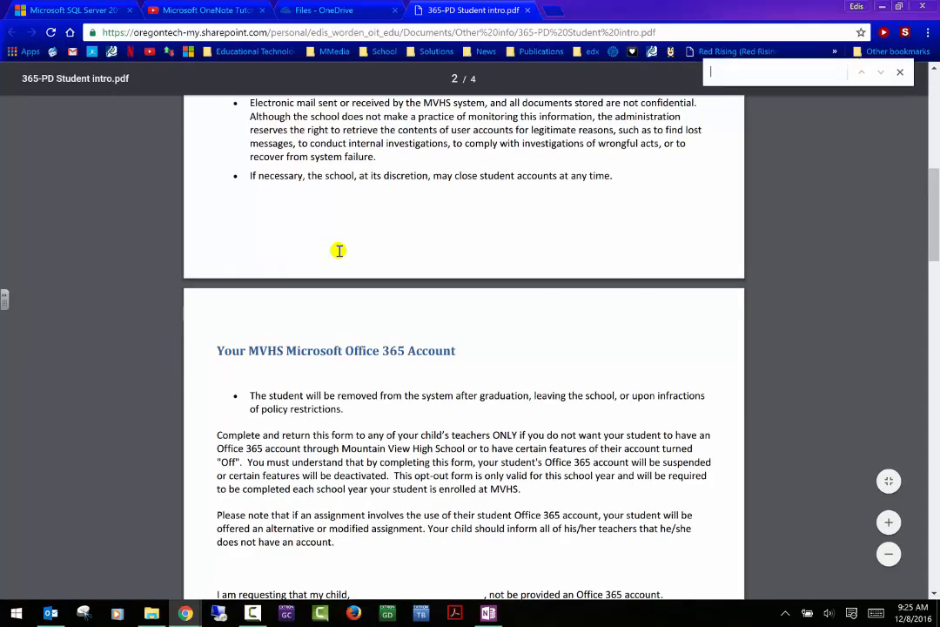
{"action": "type", "text": "assignment"}
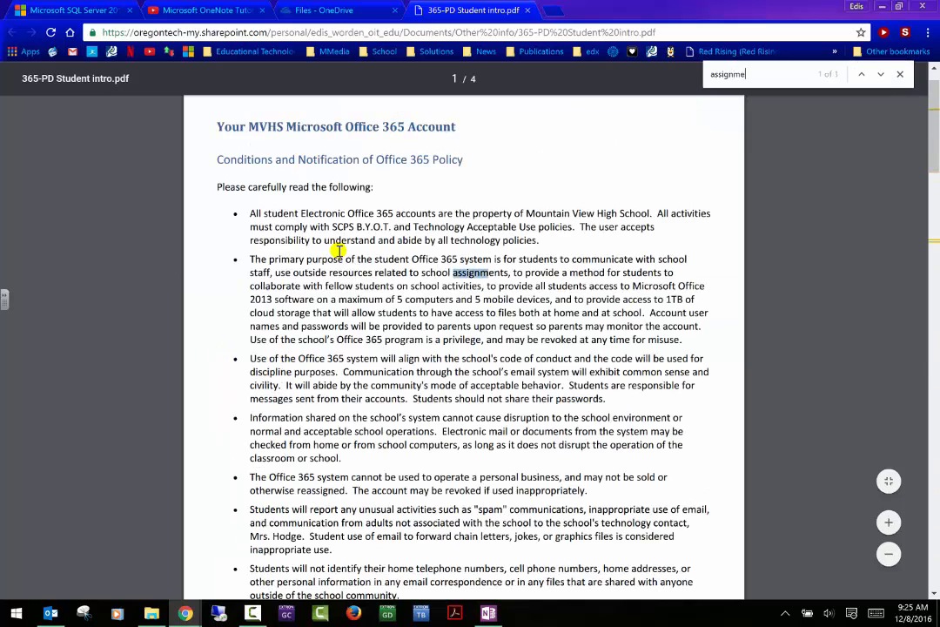
{"action": "left_click", "coordinate": [527, 11]}
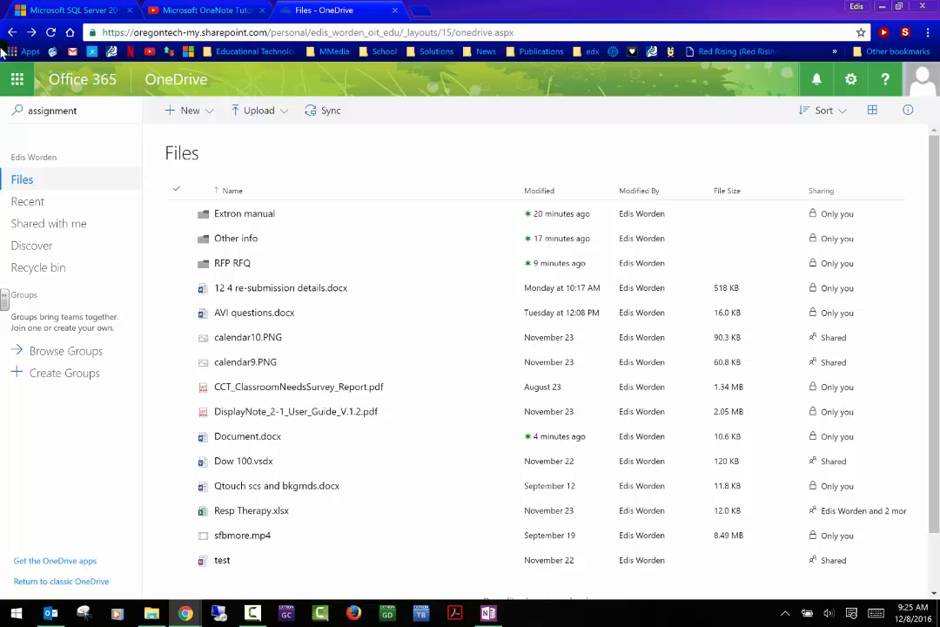
{"action": "left_click", "coordinate": [15, 110]}
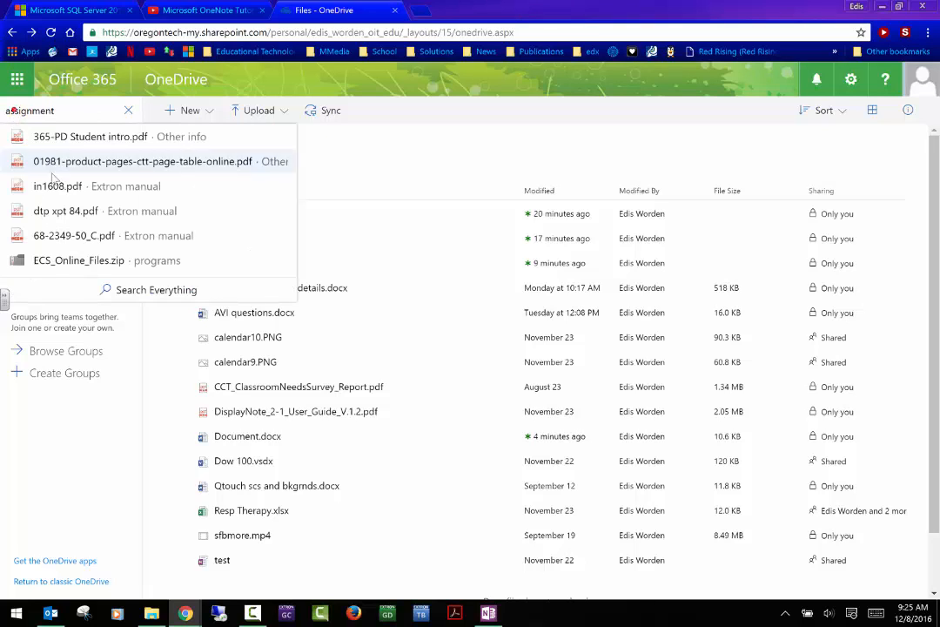
{"action": "left_click", "coordinate": [162, 293]}
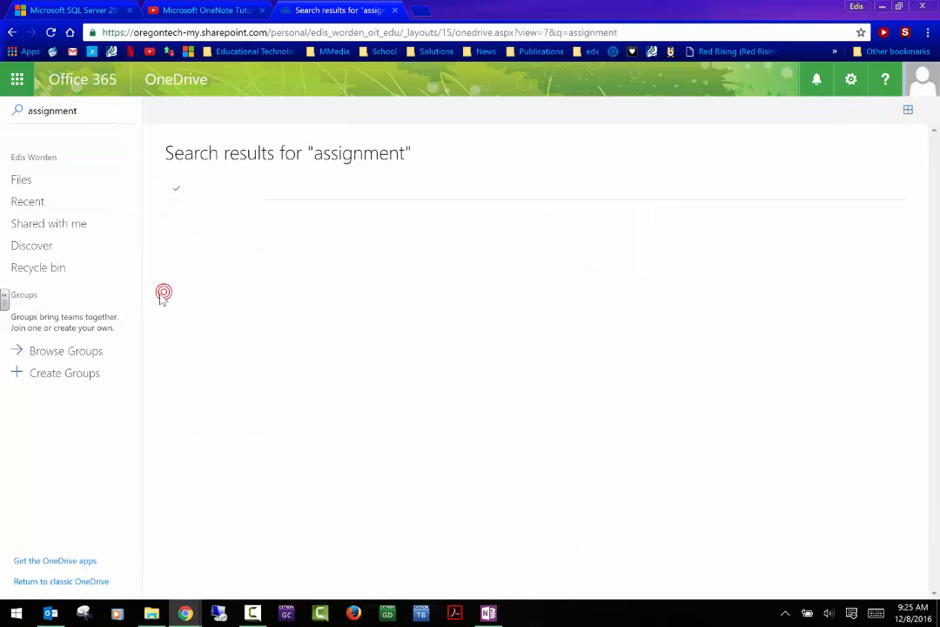
{"action": "scroll", "coordinate": [310, 210], "scroll_direction": "down", "scroll_amount": 1}
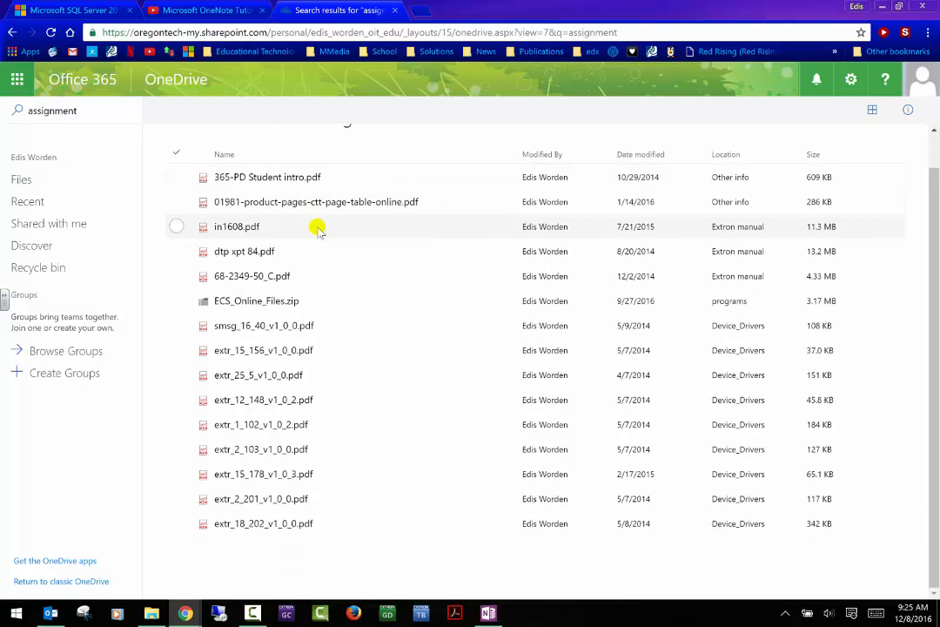
{"action": "scroll", "coordinate": [315, 228], "scroll_direction": "up", "scroll_amount": 2}
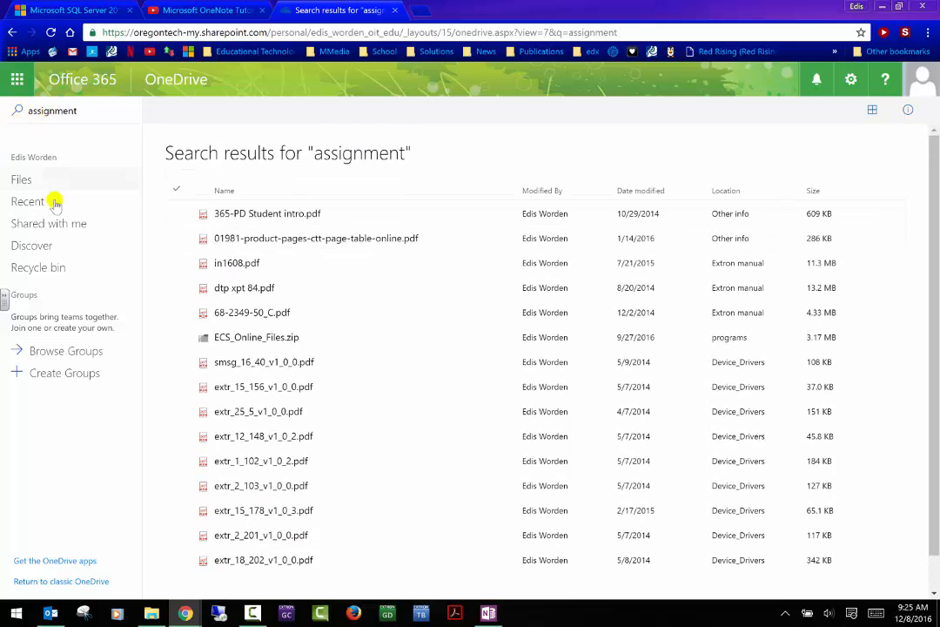
{"action": "left_click", "coordinate": [24, 180]}
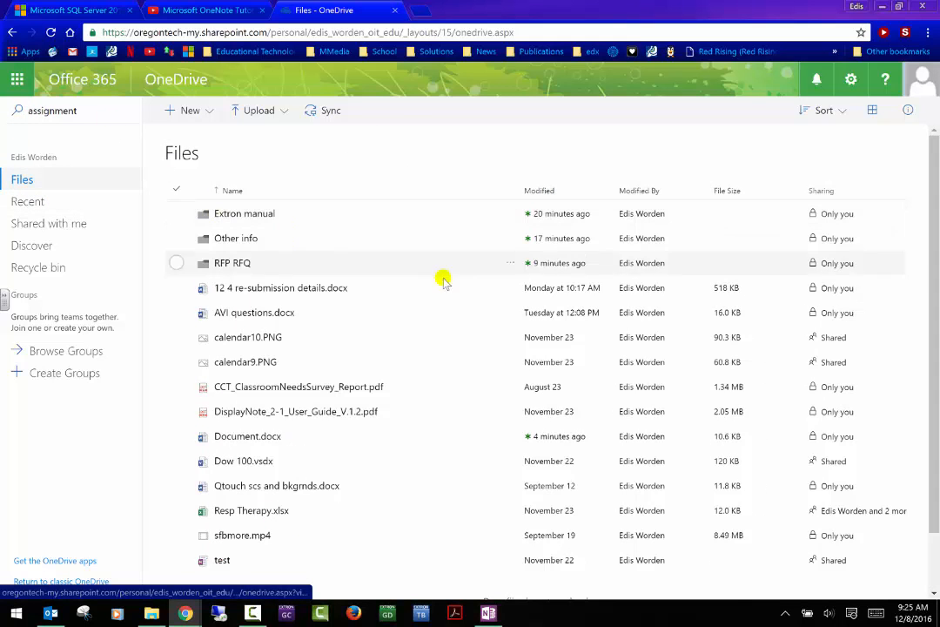
{"action": "scroll", "coordinate": [431, 277], "scroll_direction": "down", "scroll_amount": 1}
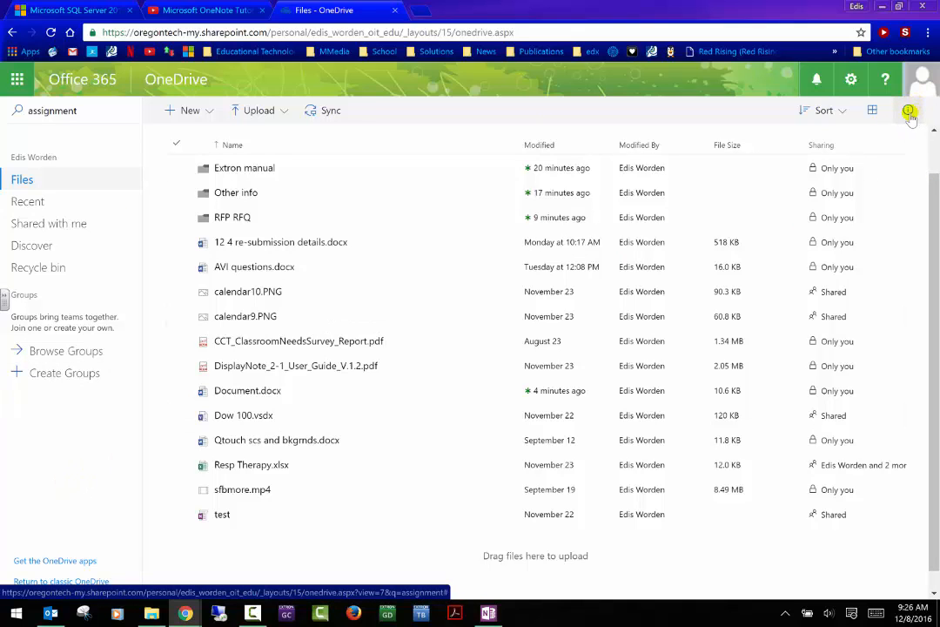
{"action": "left_click", "coordinate": [888, 80]}
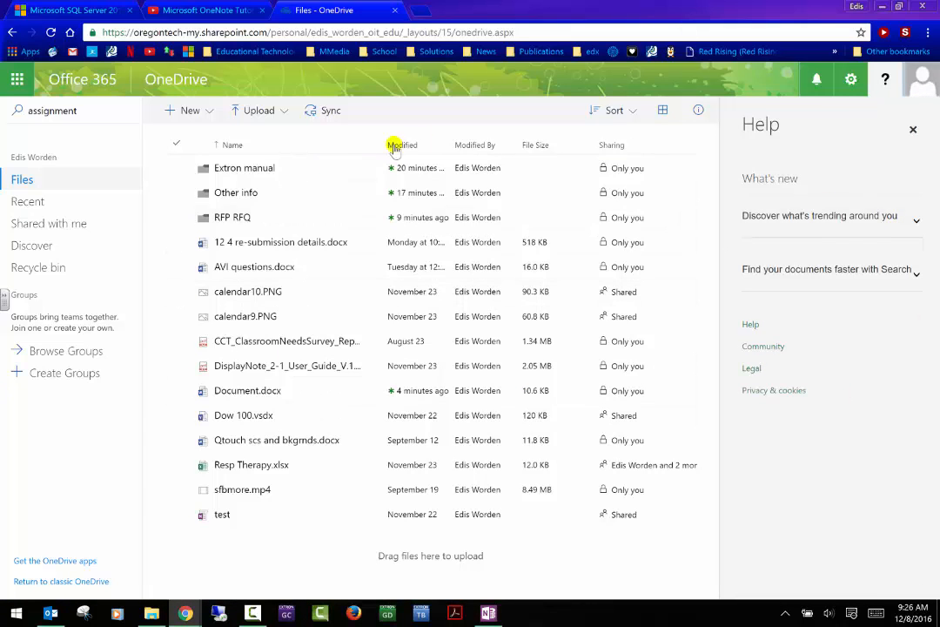
{"action": "left_click", "coordinate": [914, 128]}
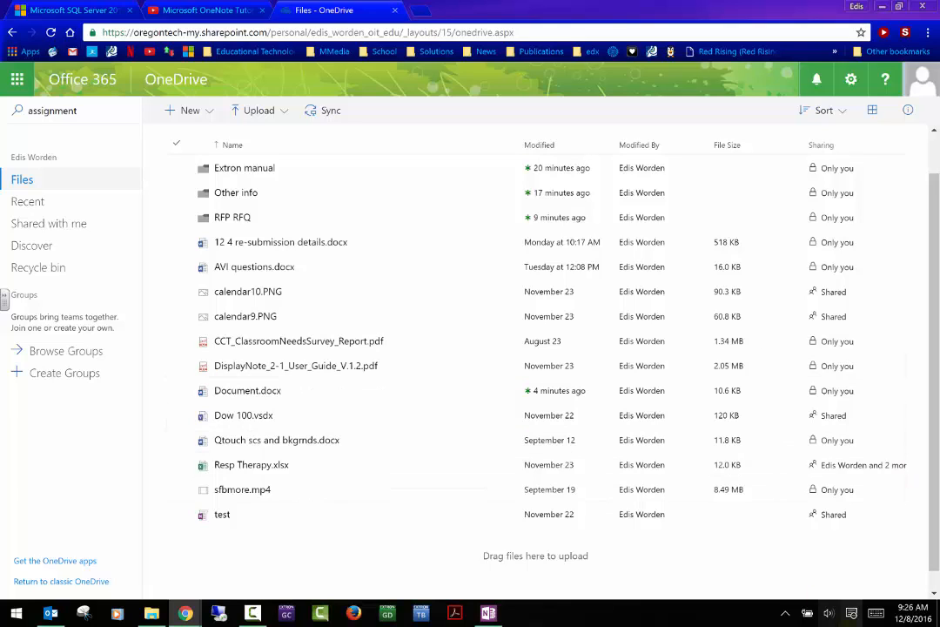
- Exit the OneDrive sync client from its system tray icon
{"action": "left_click", "coordinate": [784, 613]}
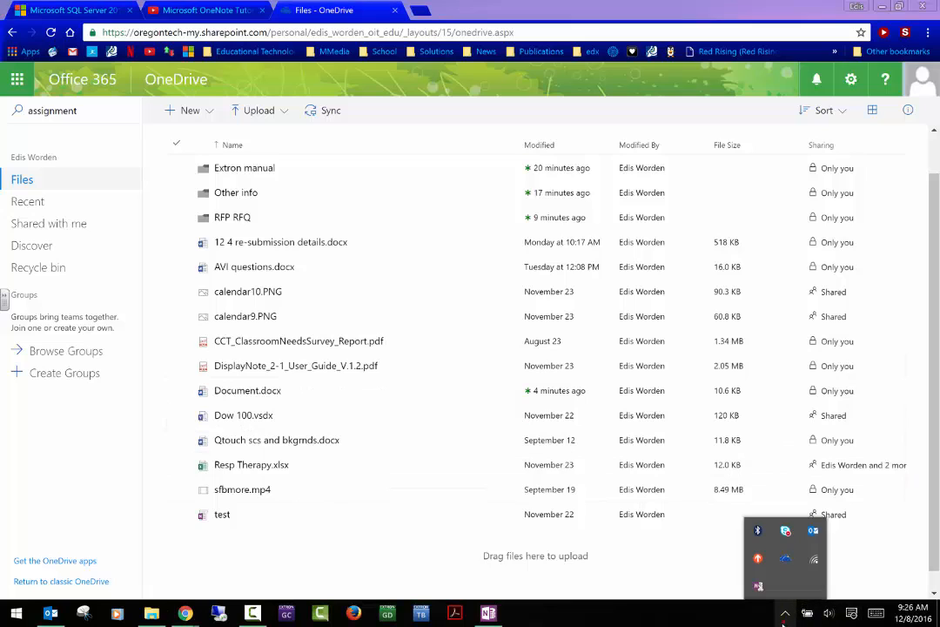
{"action": "right_click", "coordinate": [789, 565]}
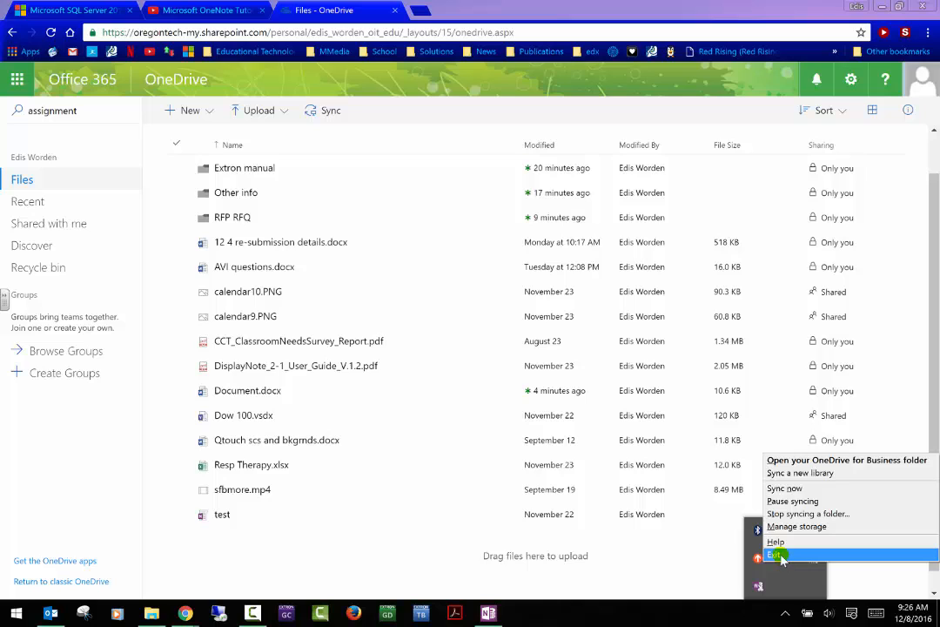
{"action": "left_click", "coordinate": [778, 555]}
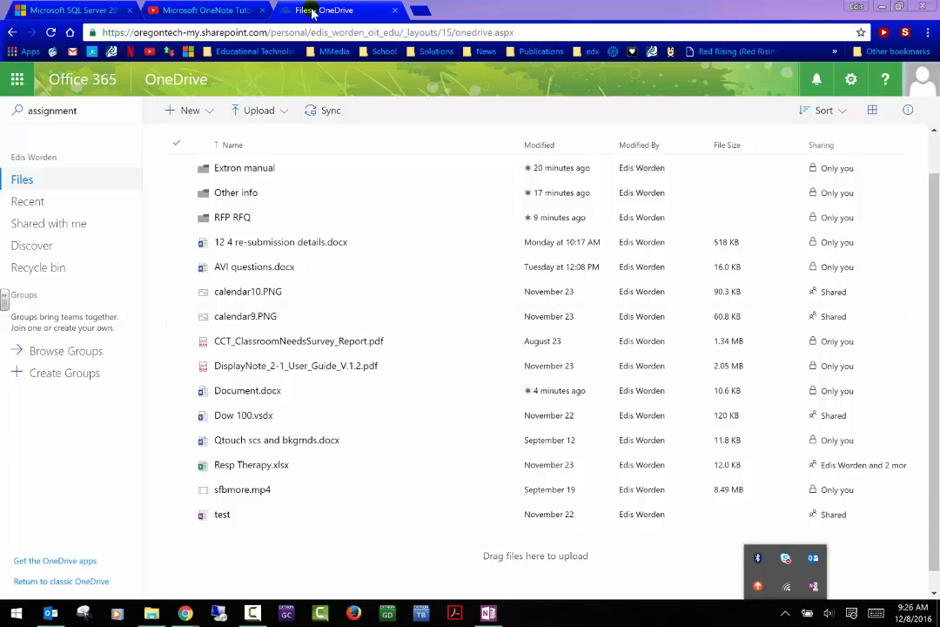
- Close the OneDrive tab and the Chrome window to return to the desktop
{"action": "left_click", "coordinate": [396, 12]}
{"action": "left_click", "coordinate": [395, 12]}
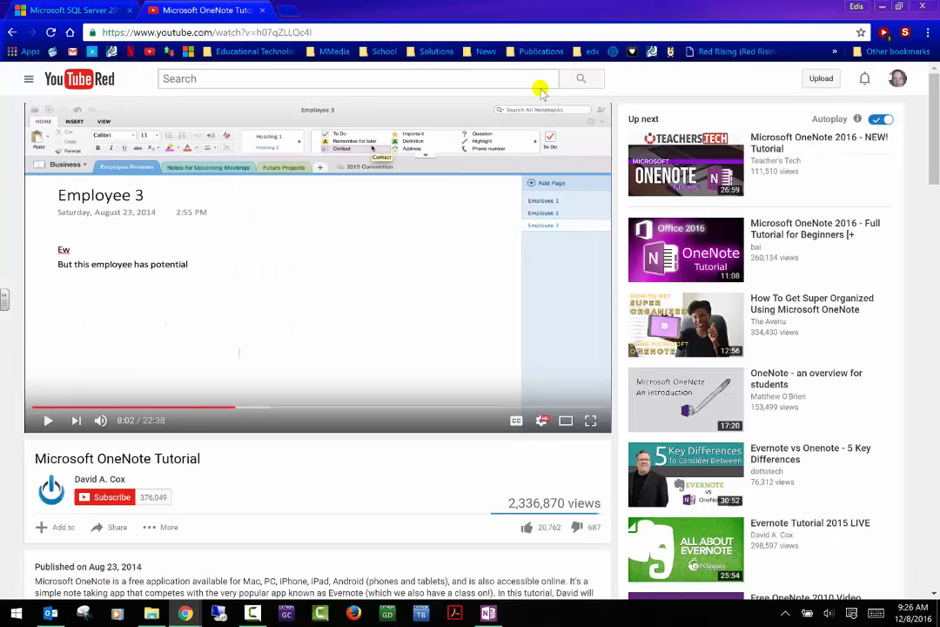
{"action": "left_click", "coordinate": [910, 6]}
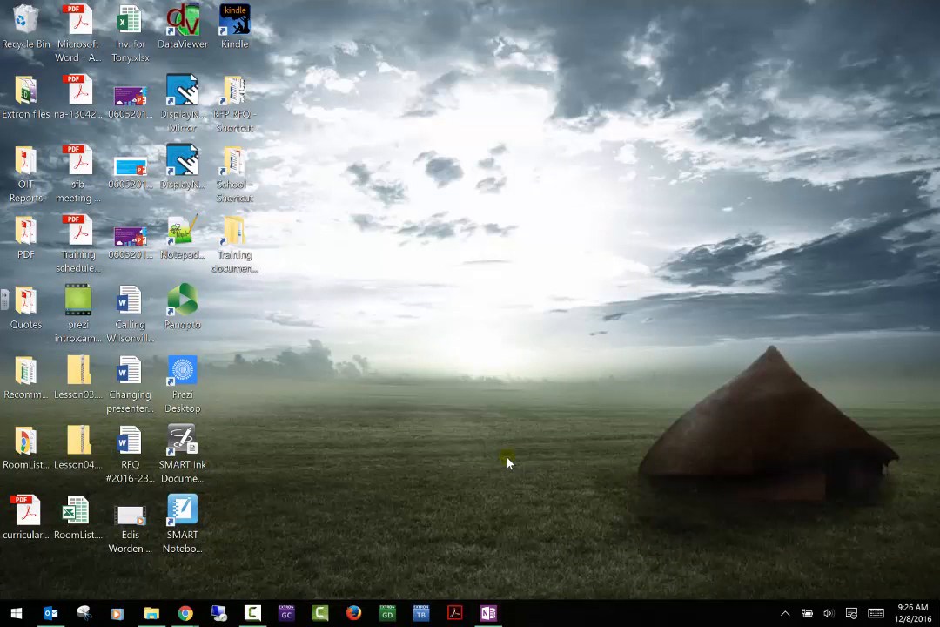